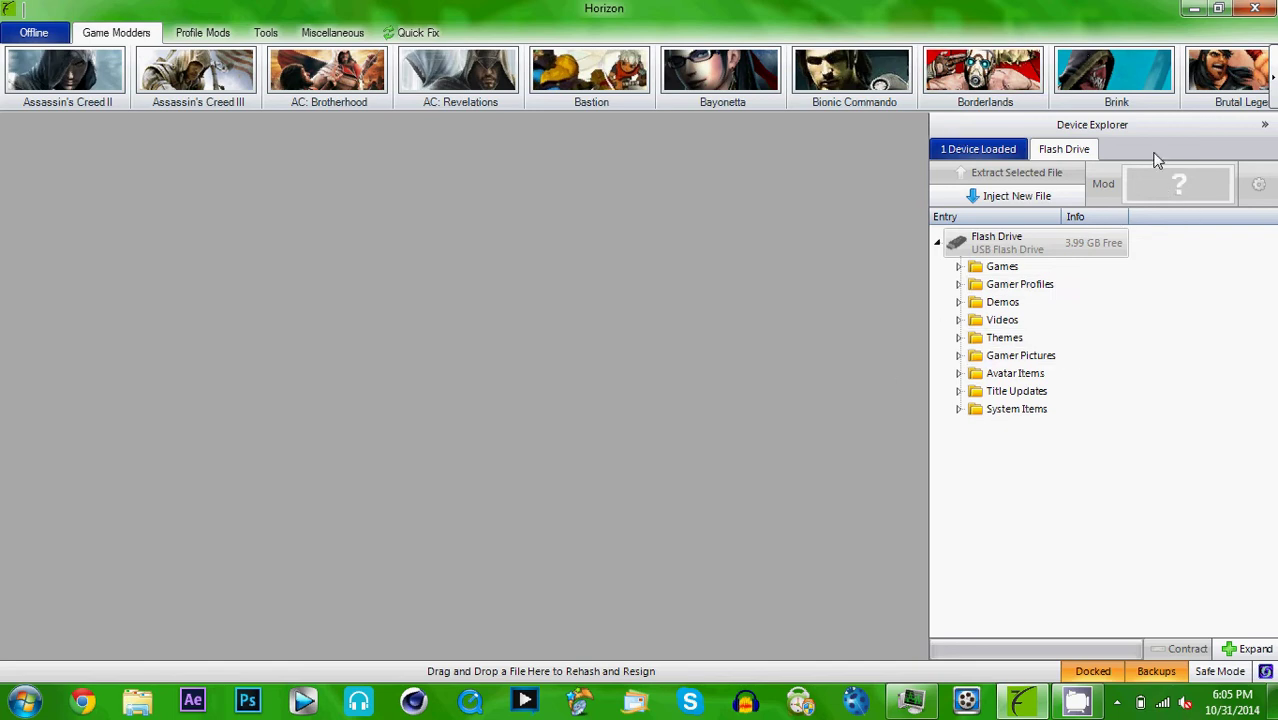
pyautogui.click(1265, 125)
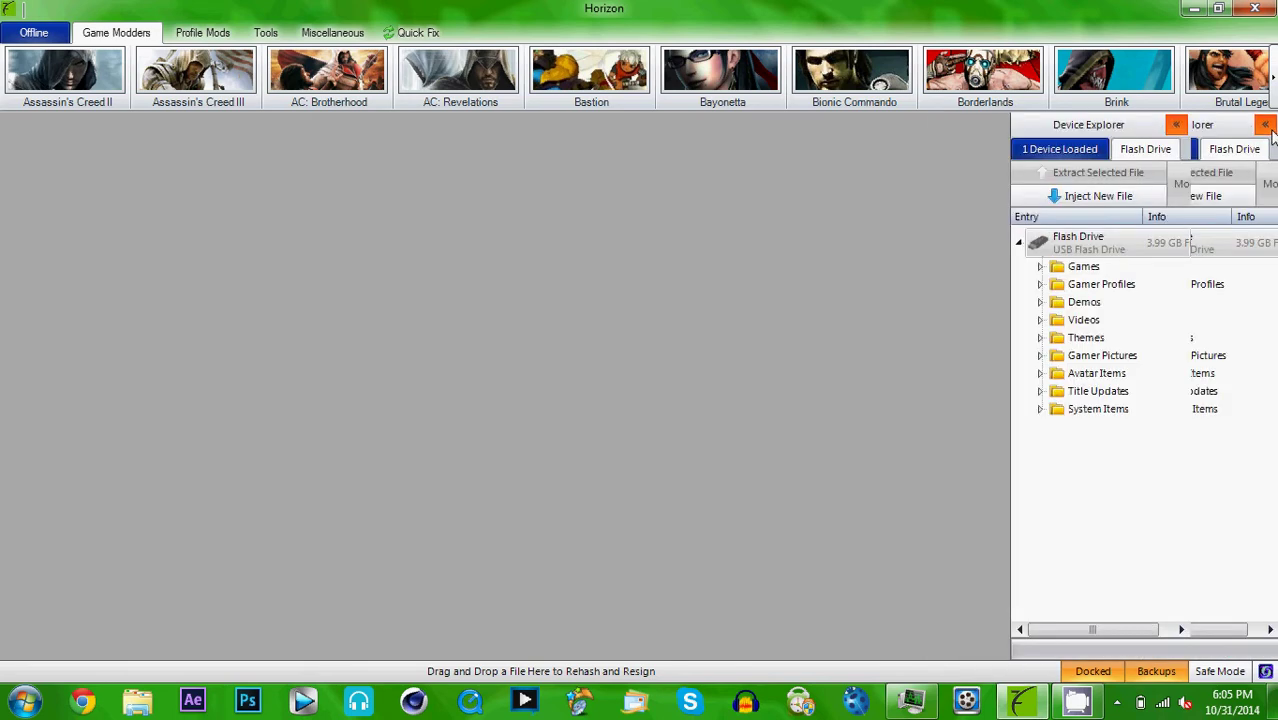
pyautogui.click(1265, 125)
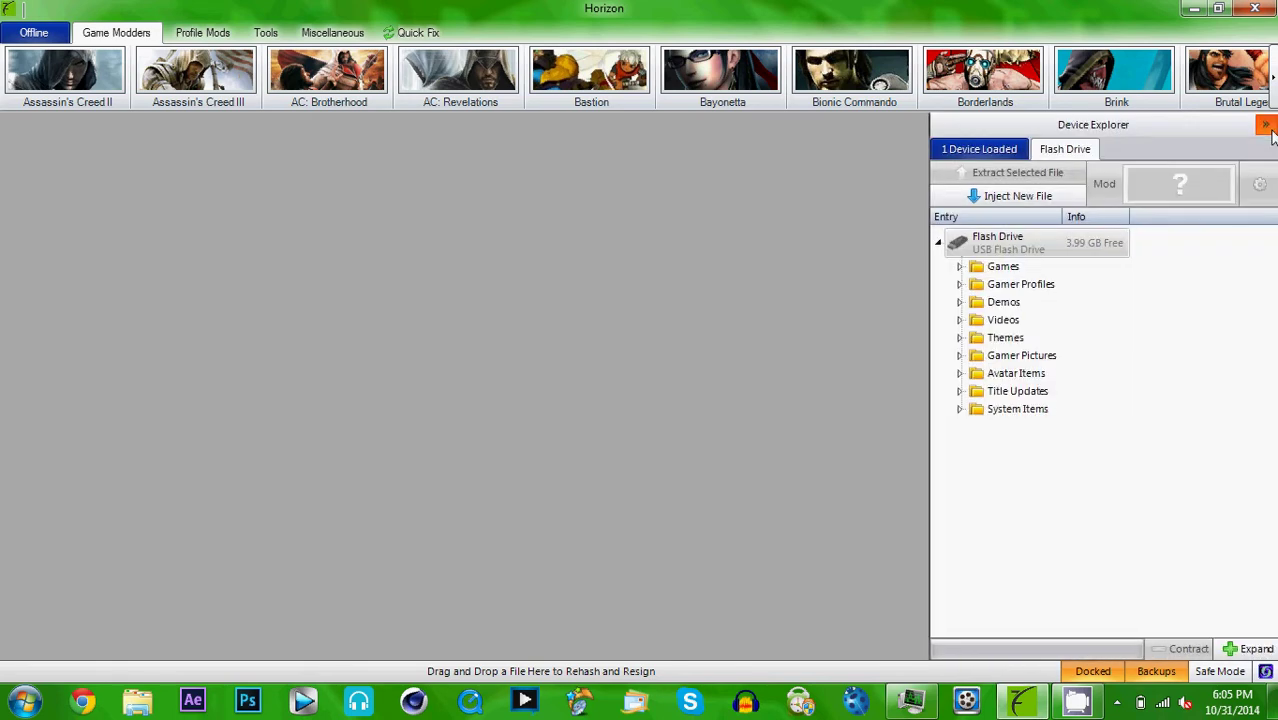
pyautogui.click(1265, 125)
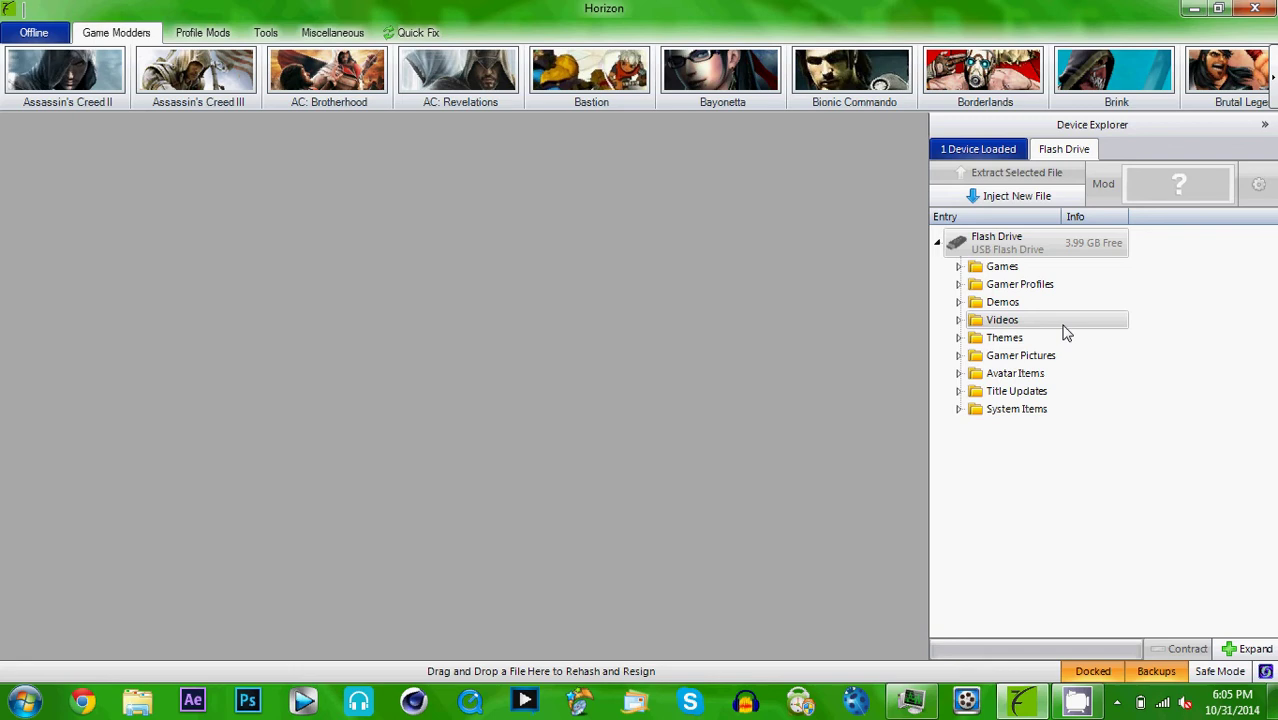
# Open the gamer profile package from the flash drive's Gamer Profiles folder and move its package window aside.
pyautogui.click(966, 286)
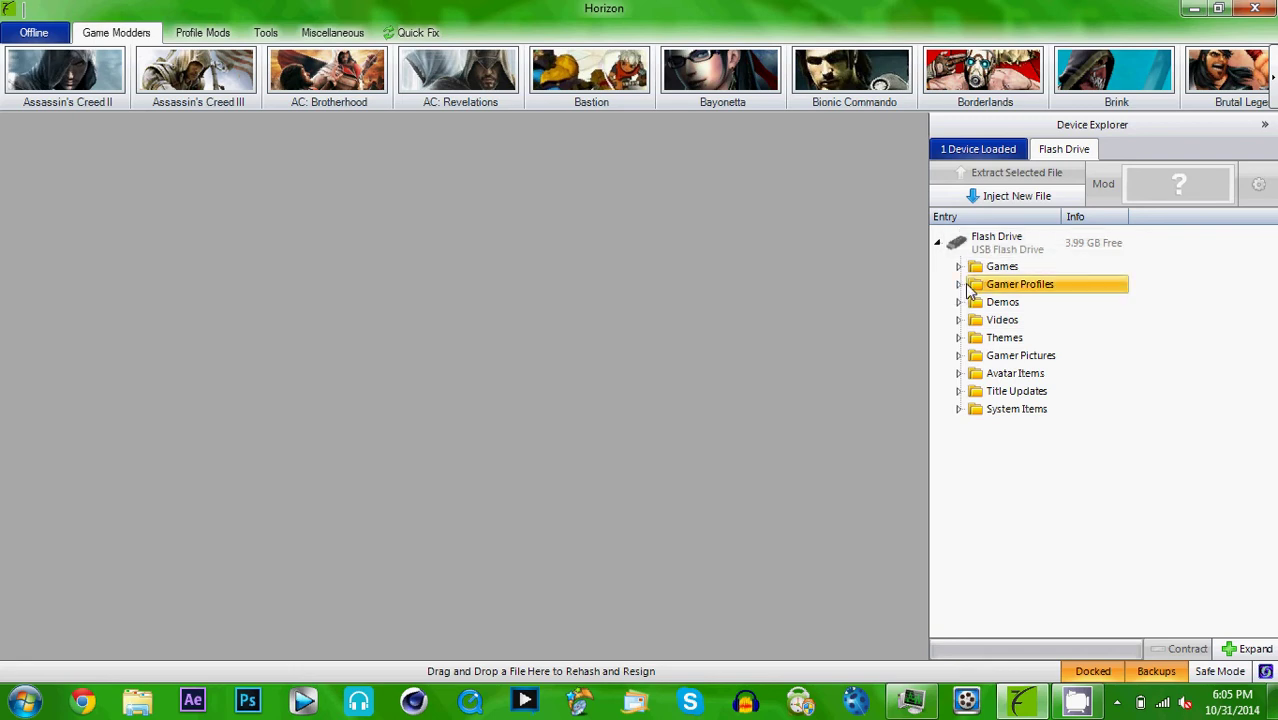
pyautogui.doubleClick(980, 288)
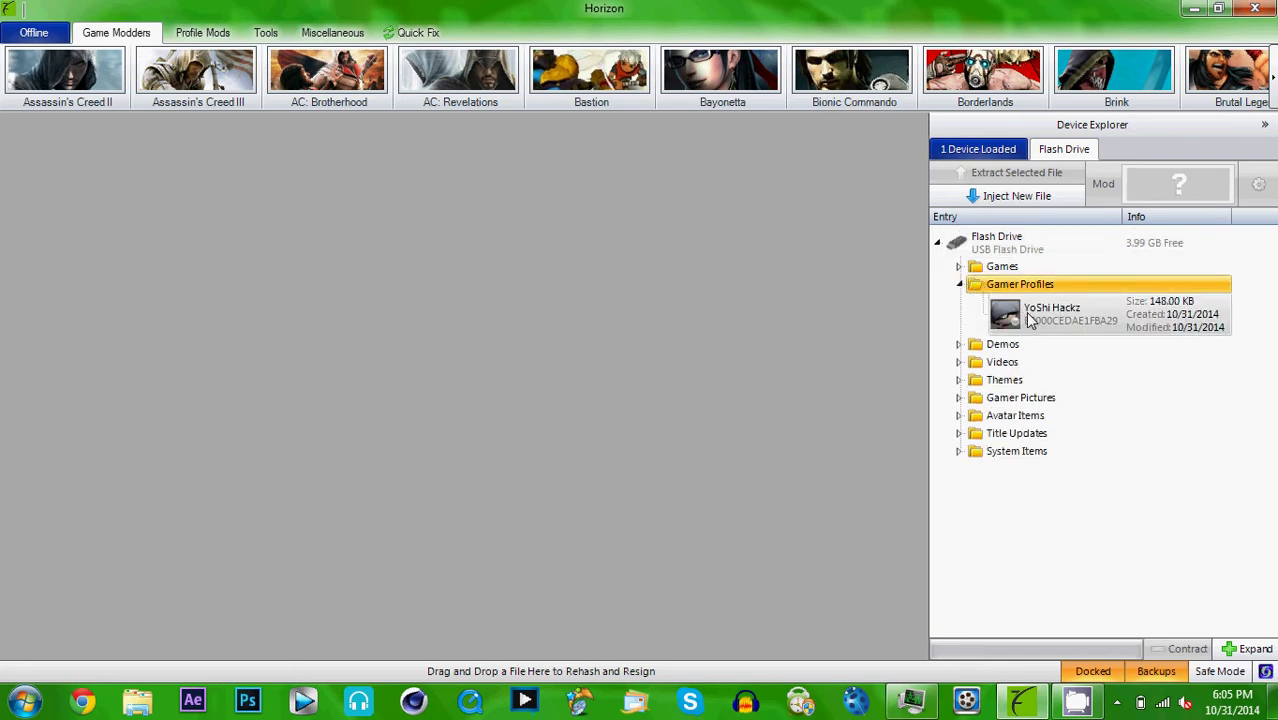
pyautogui.click(1031, 320)
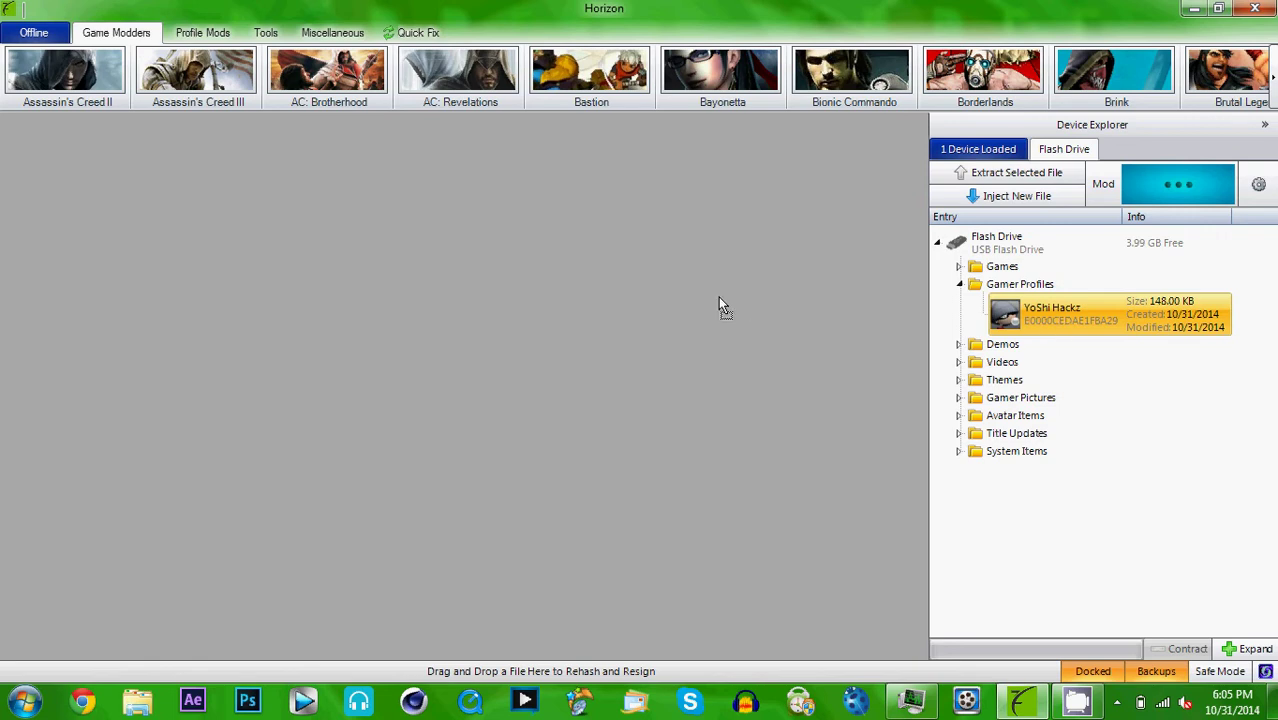
pyautogui.moveTo(540, 255); pyautogui.dragTo(579, 271)
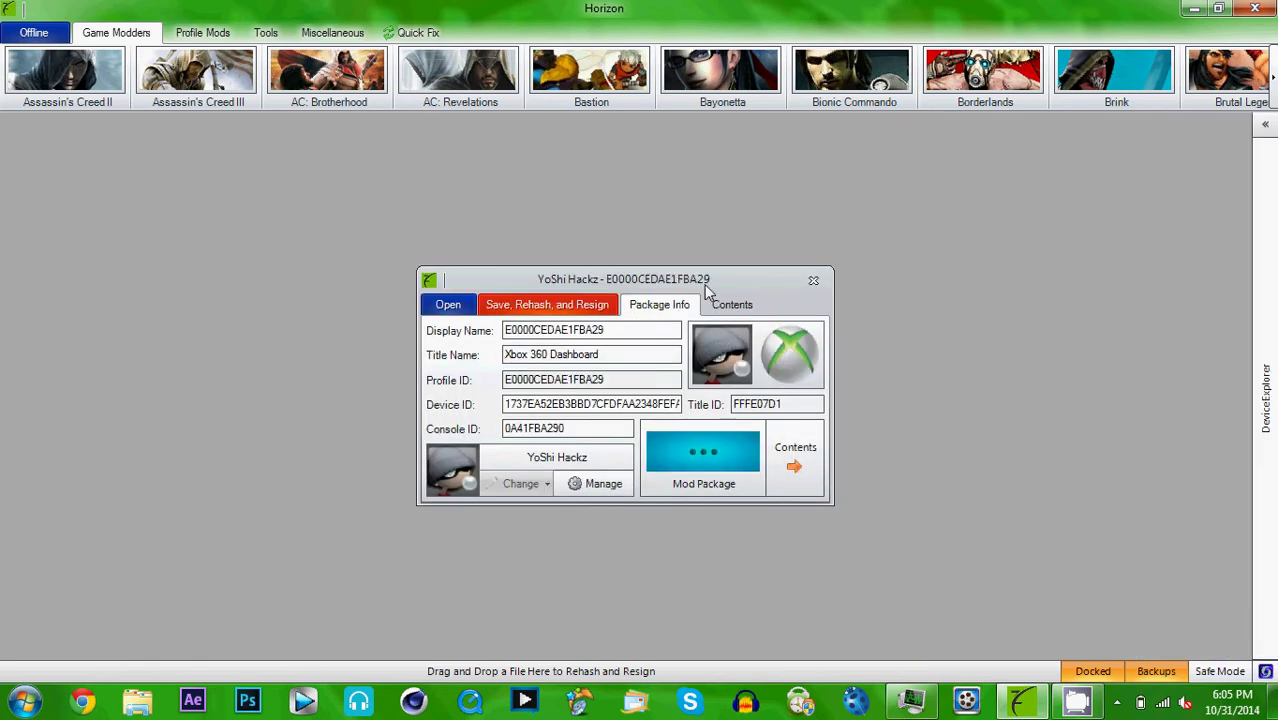
pyautogui.moveTo(815, 276); pyautogui.dragTo(985, 216)
# Choose the save file Character Creation Mods - Yasha.exs from the Desktop as the package to inject into the flash drive.
pyautogui.moveTo(1265, 400)
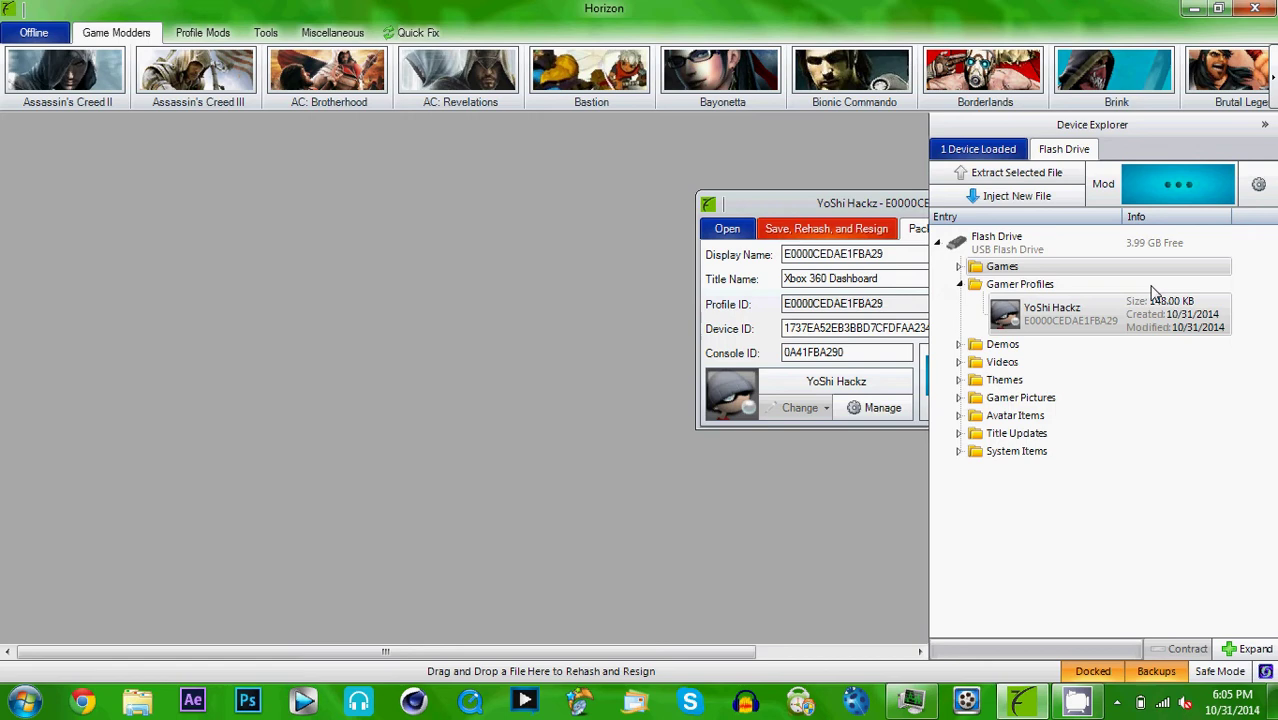
pyautogui.click(1000, 198)
pyautogui.scroll(-3, 624, 200)
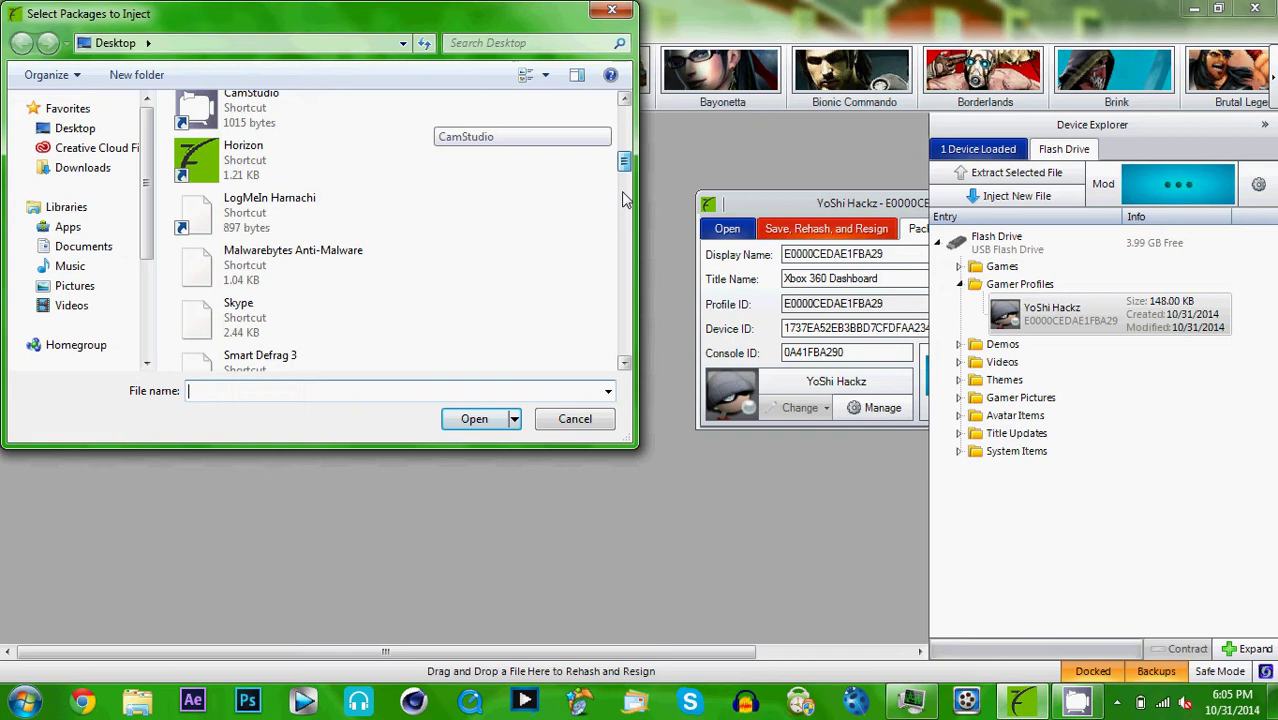
pyautogui.scroll(-5, 624, 200)
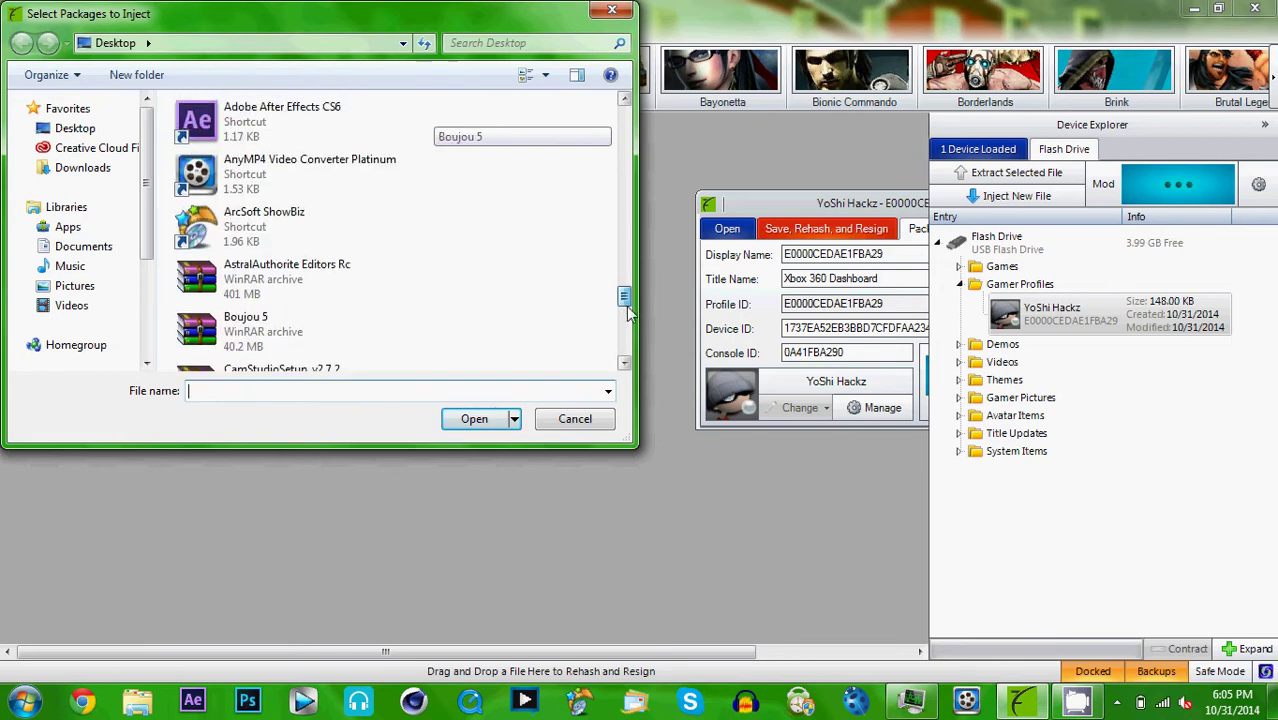
pyautogui.moveTo(628, 313); pyautogui.dragTo(628, 327)
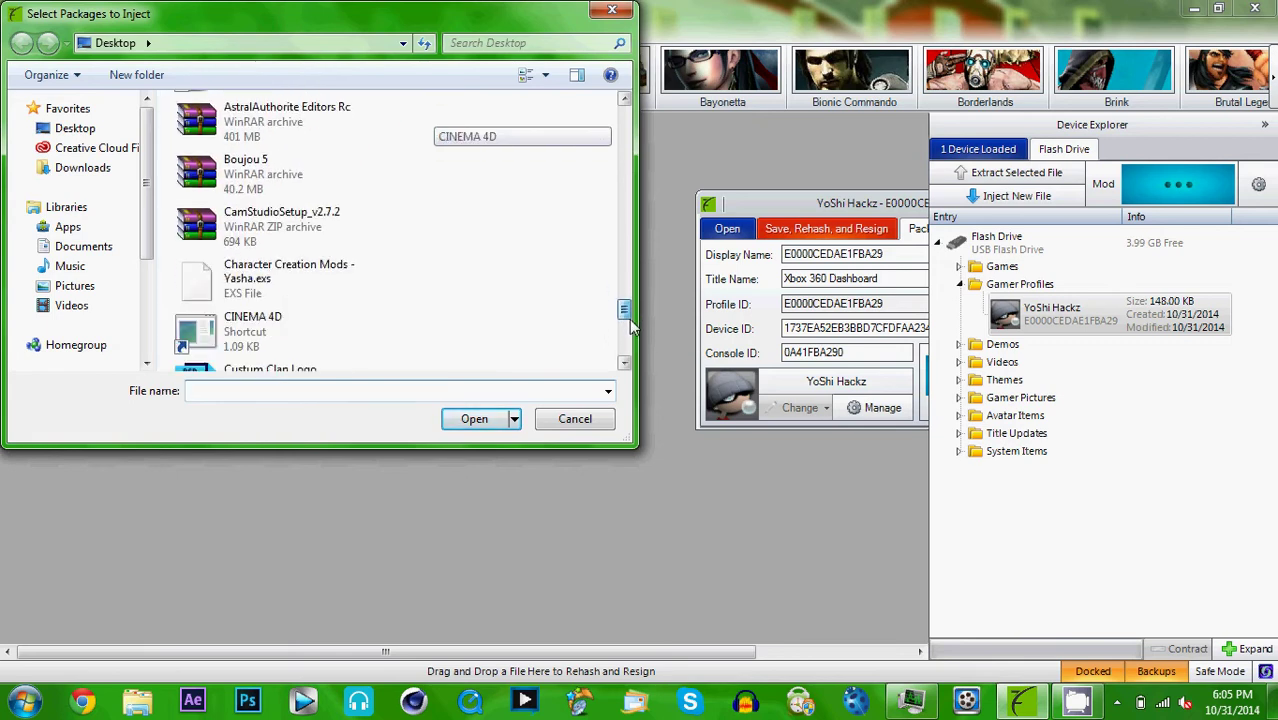
pyautogui.doubleClick(388, 308)
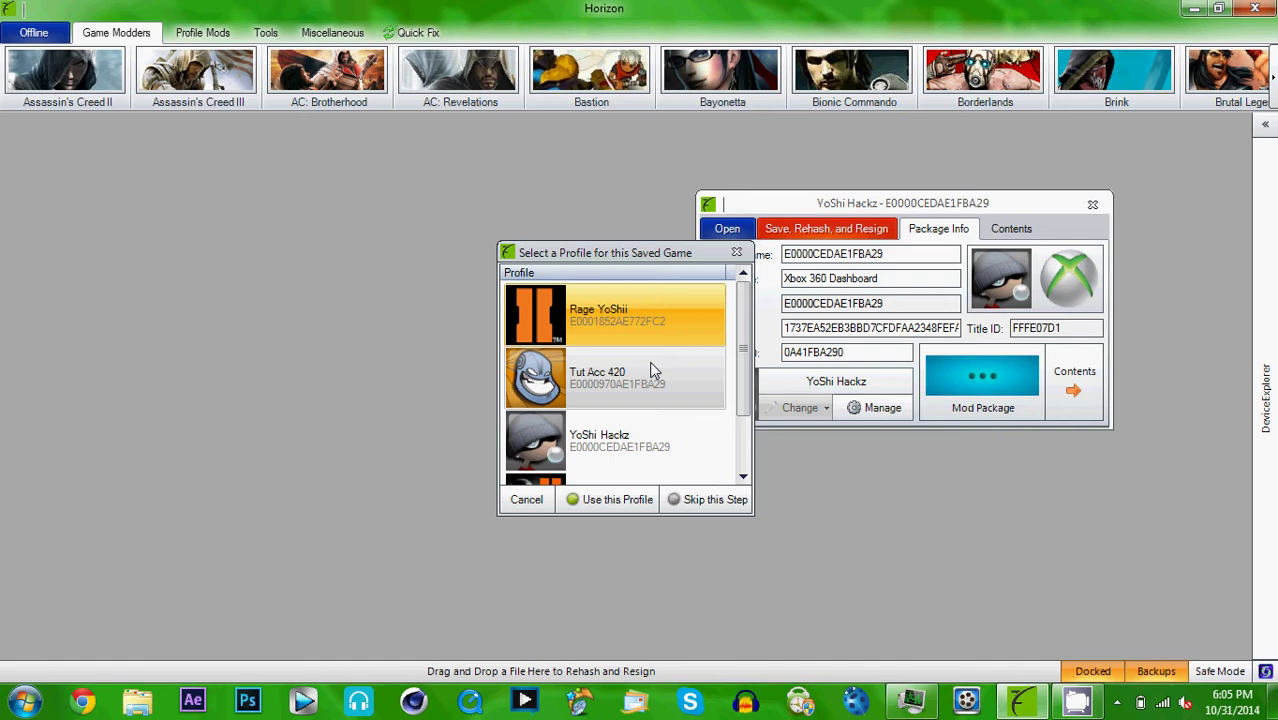
# Assign the injected save to the same gamer profile as the open package and overwrite the existing copy on the flash drive.
pyautogui.scroll(-2, 727, 366)
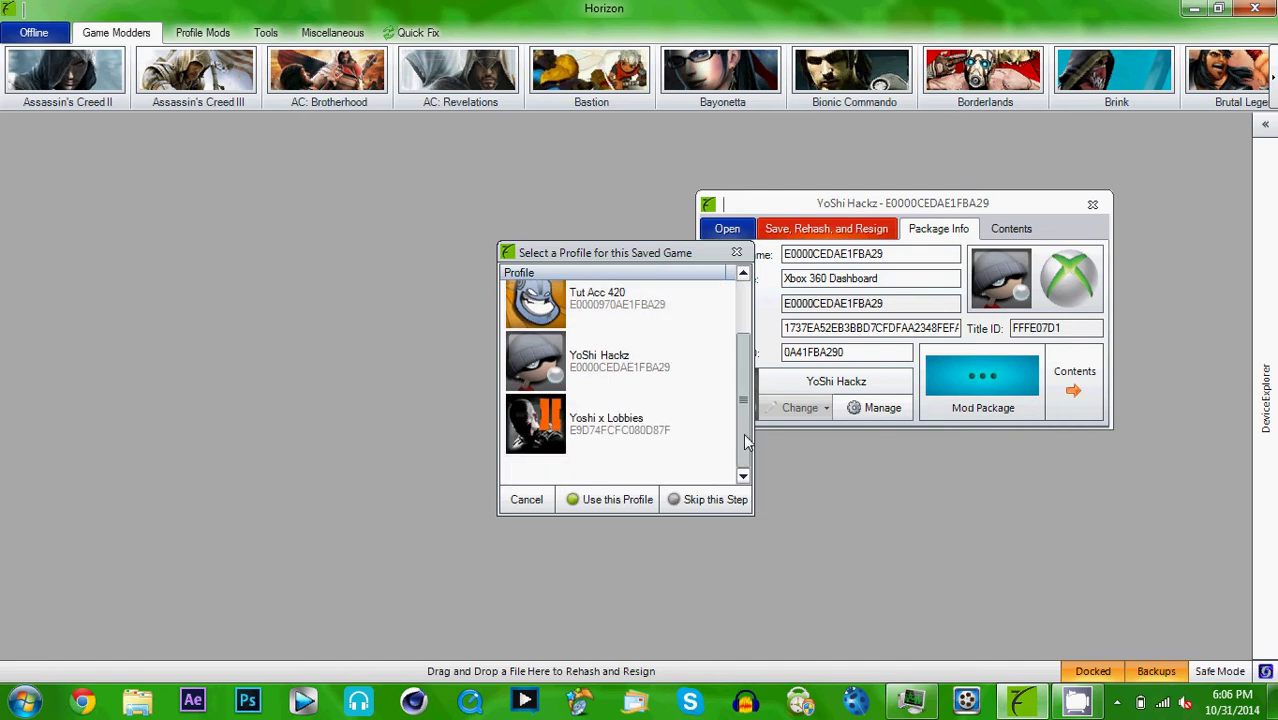
pyautogui.scroll(1, 745, 440)
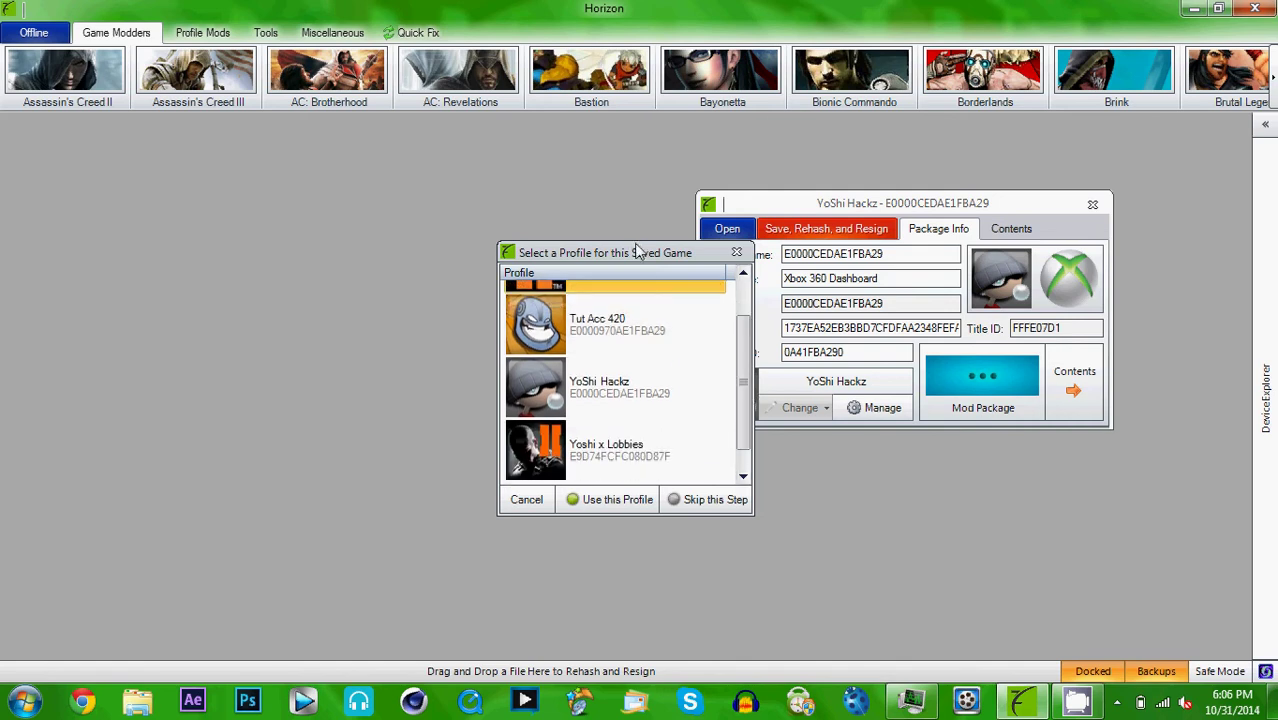
pyautogui.moveTo(638, 250); pyautogui.dragTo(330, 182)
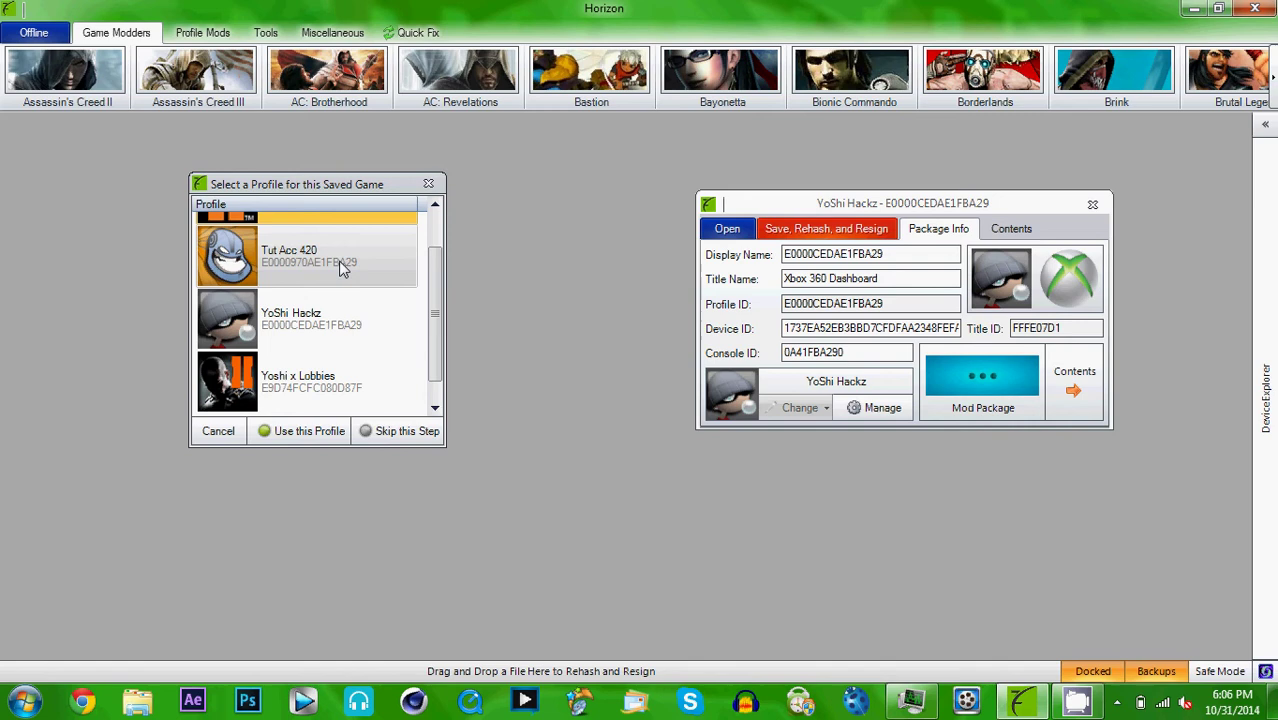
pyautogui.click(342, 317)
pyautogui.click(324, 432)
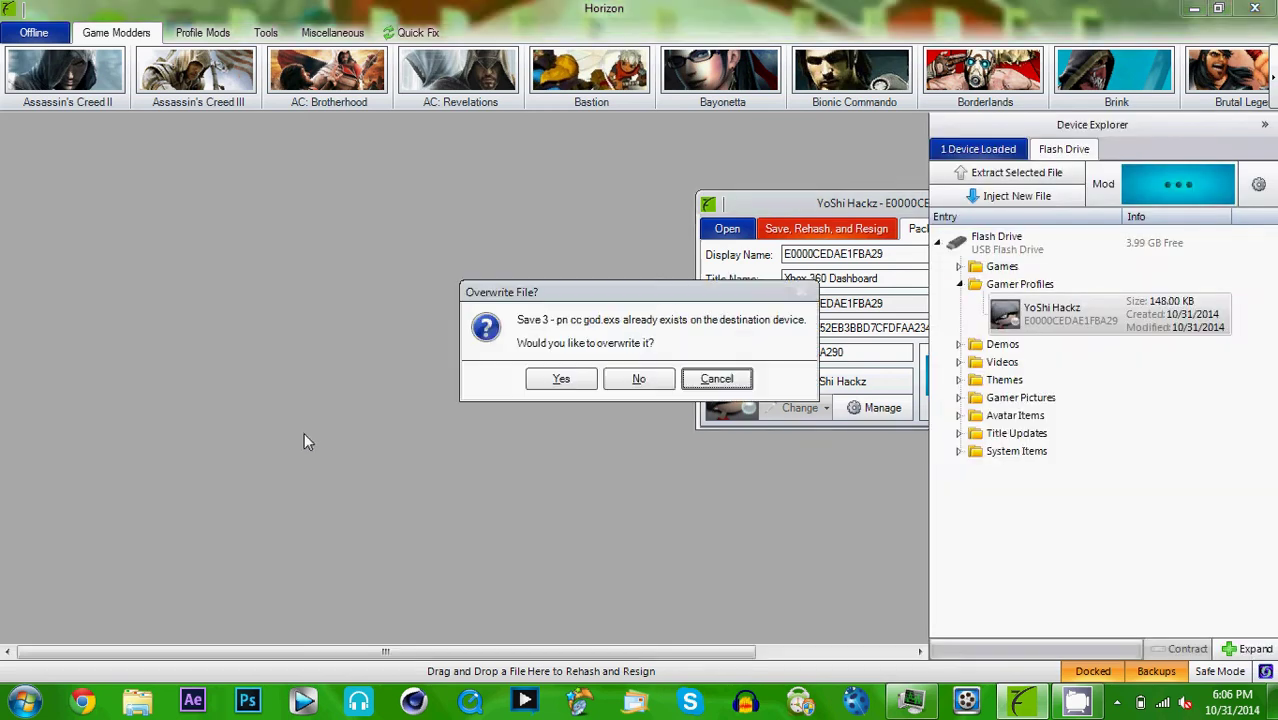
pyautogui.click(587, 383)
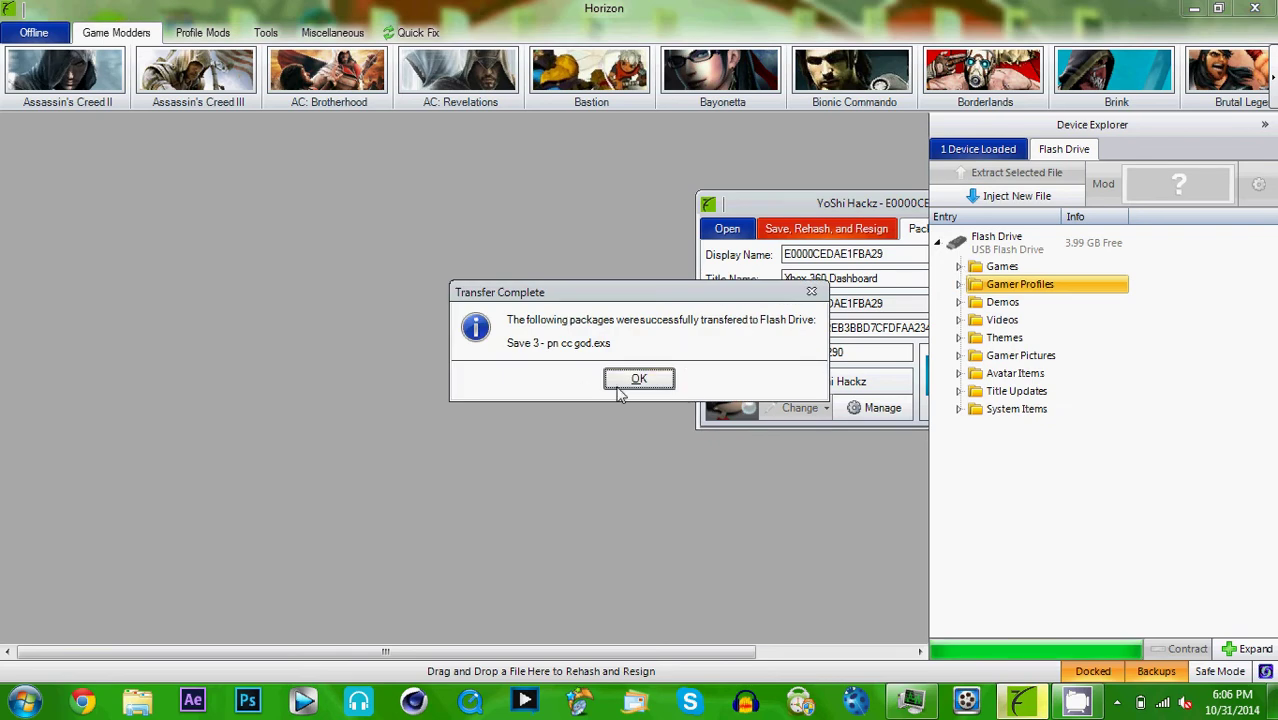
pyautogui.click(654, 376)
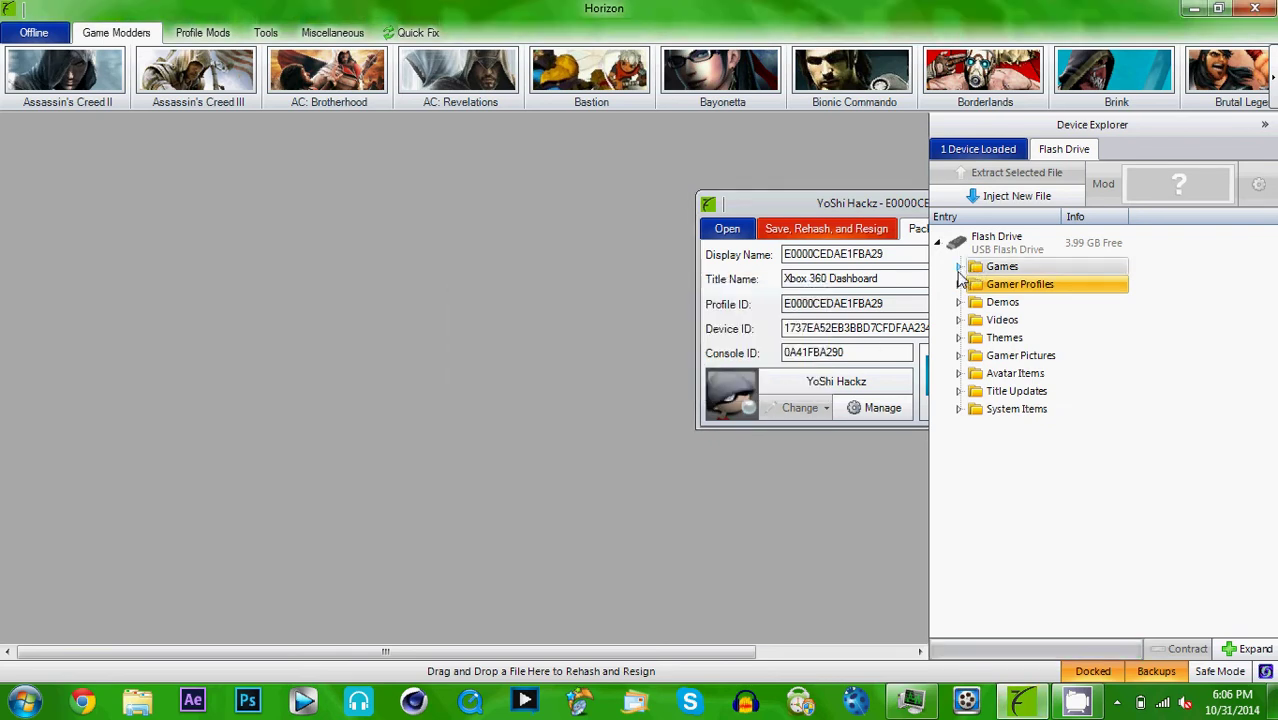
# Open Save 3 - pn cc god.exs from the flash drive's Skyrim games and place its window beside the profile package.
pyautogui.click(960, 267)
pyautogui.click(1045, 286)
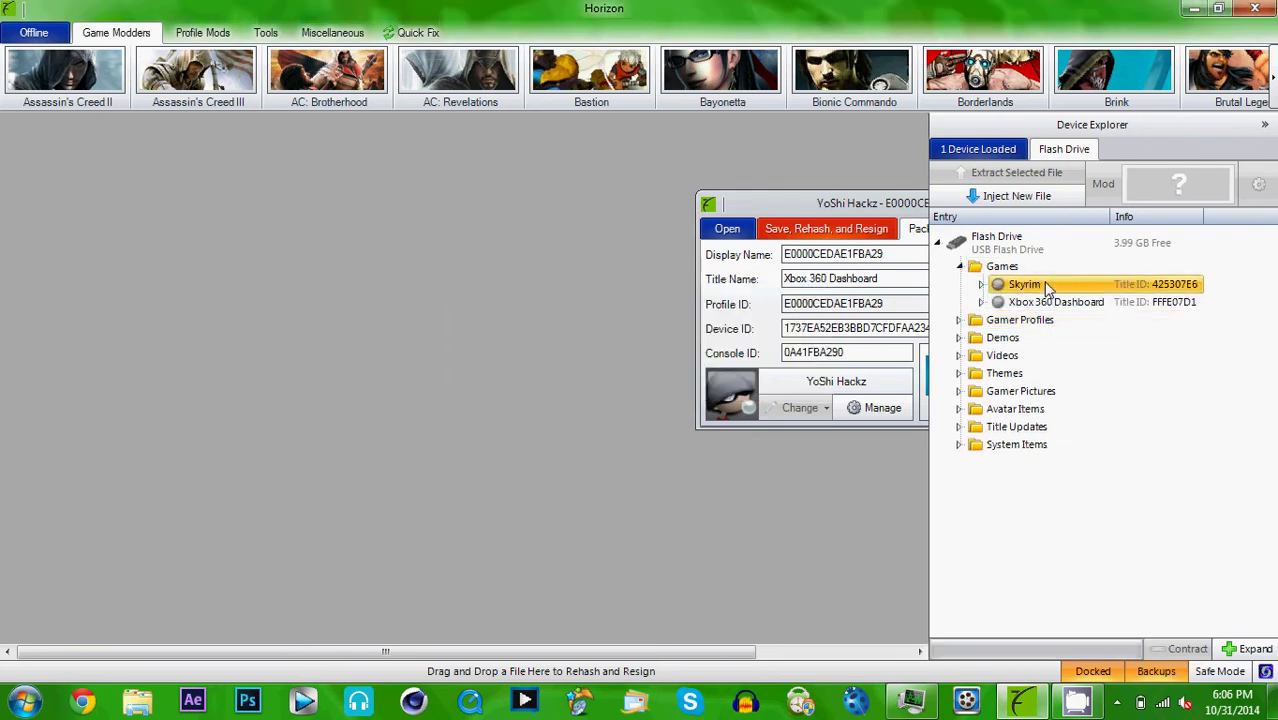
pyautogui.click(982, 286)
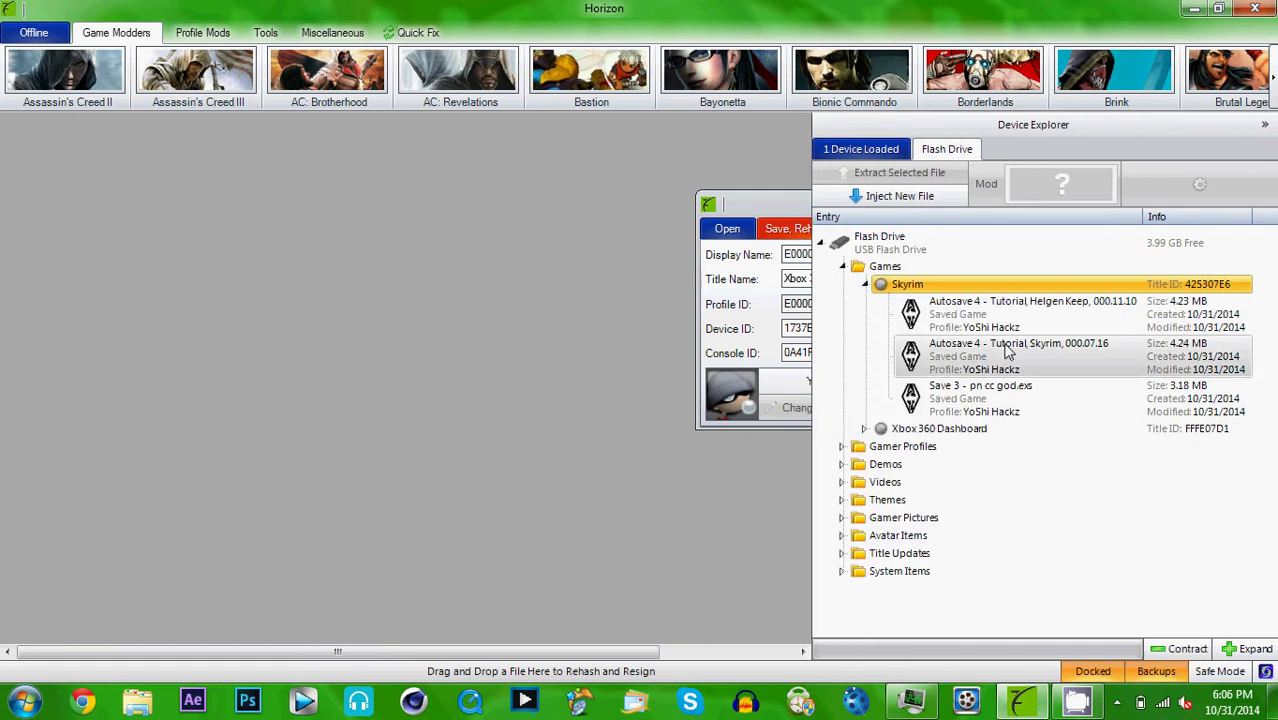
pyautogui.click(1007, 408)
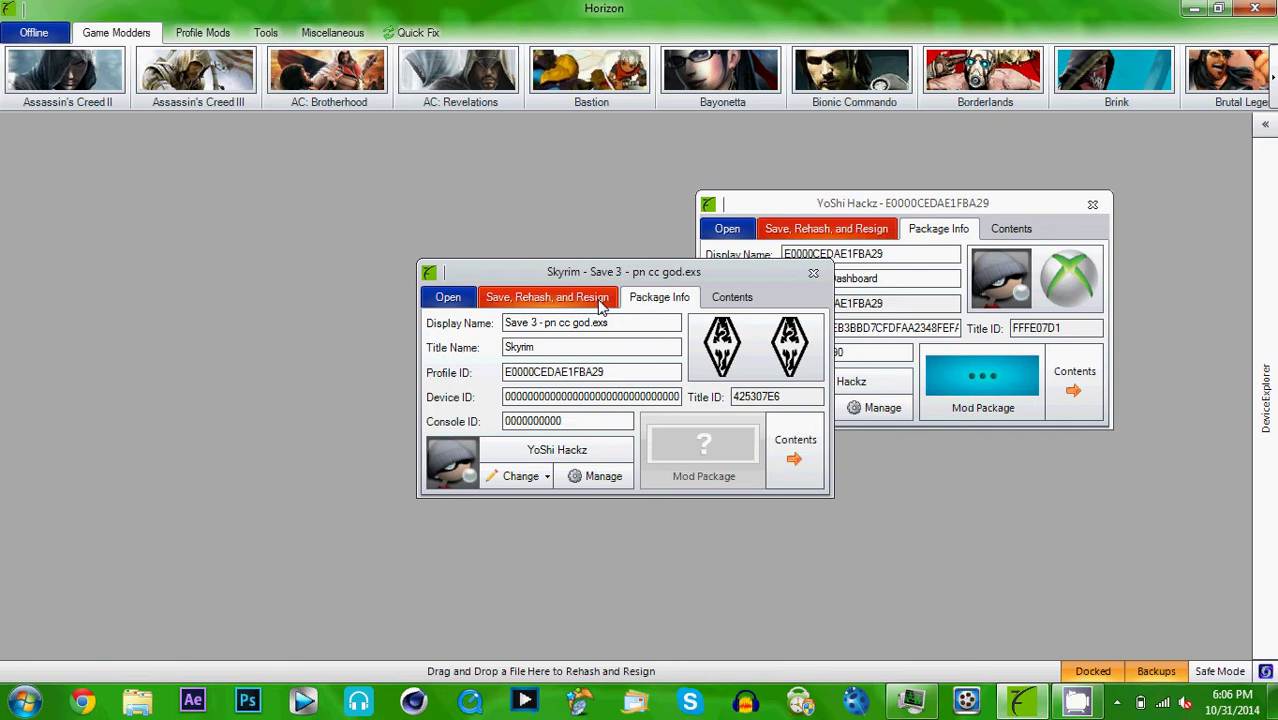
pyautogui.moveTo(658, 252); pyautogui.dragTo(446, 213)
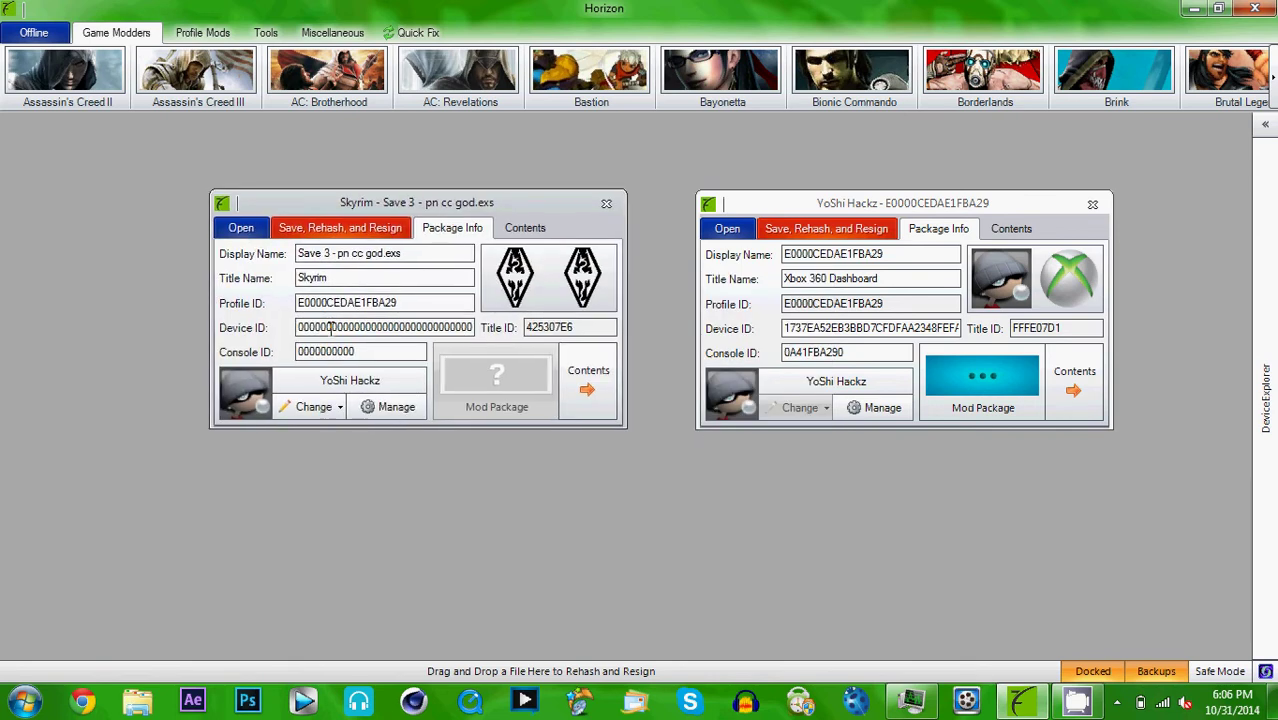
# Copy the device ID from the gamer profile package into the Skyrim save's device ID.
pyautogui.doubleClick(818, 328)
pyautogui.rightClick(818, 328)
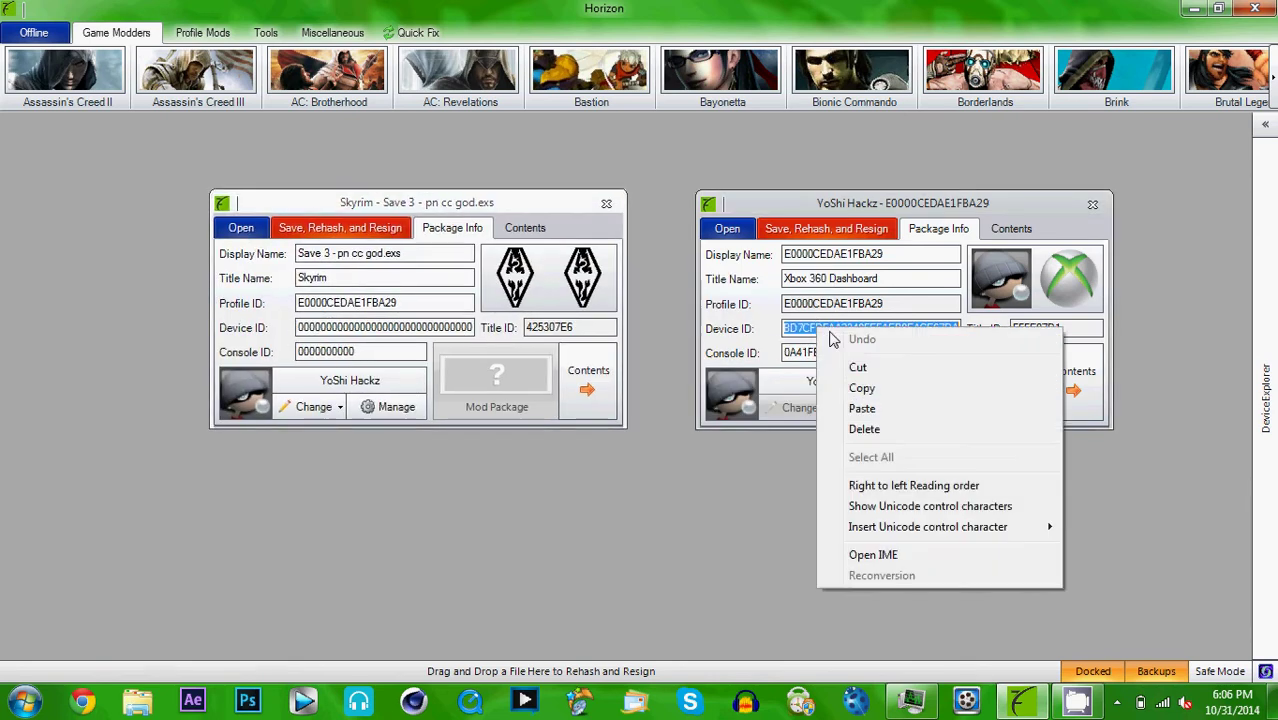
pyautogui.click(886, 383)
pyautogui.click(441, 327)
pyautogui.doubleClick(441, 327)
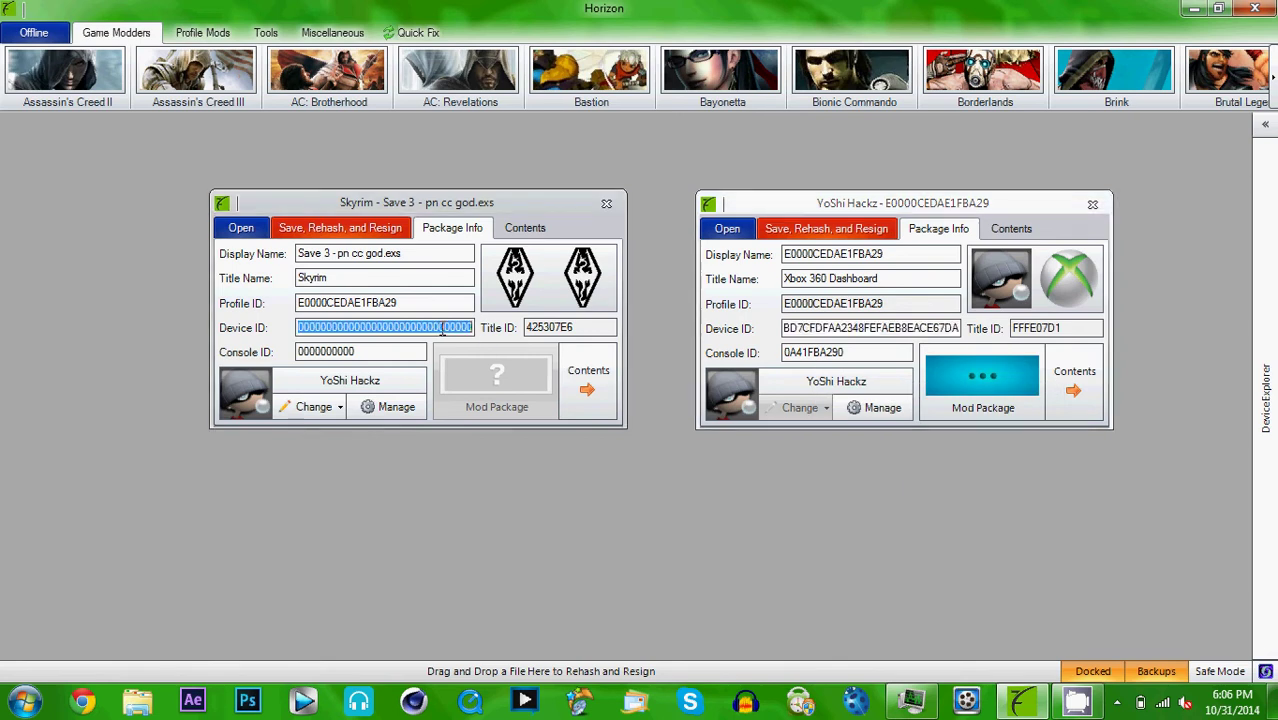
pyautogui.rightClick(441, 327)
pyautogui.click(550, 410)
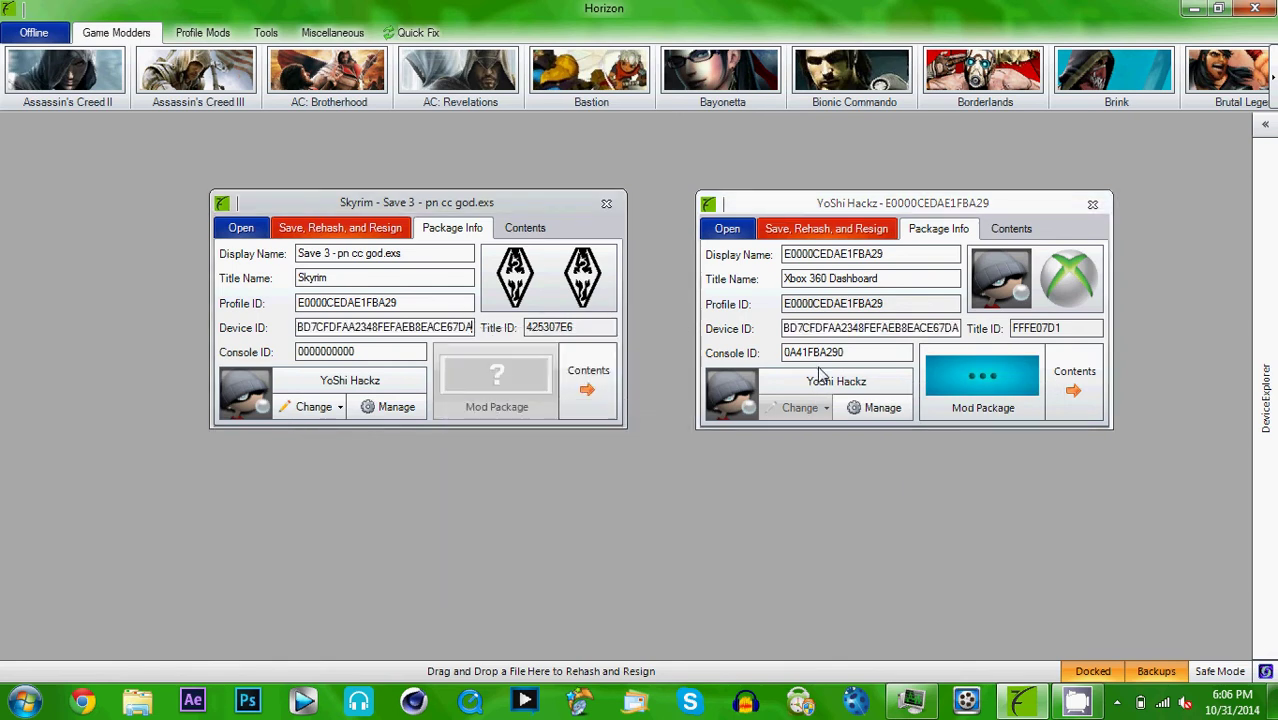
# Copy the console ID from the gamer profile package into the Skyrim save's console ID.
pyautogui.click(842, 352)
pyautogui.doubleClick(842, 352)
pyautogui.rightClick(842, 352)
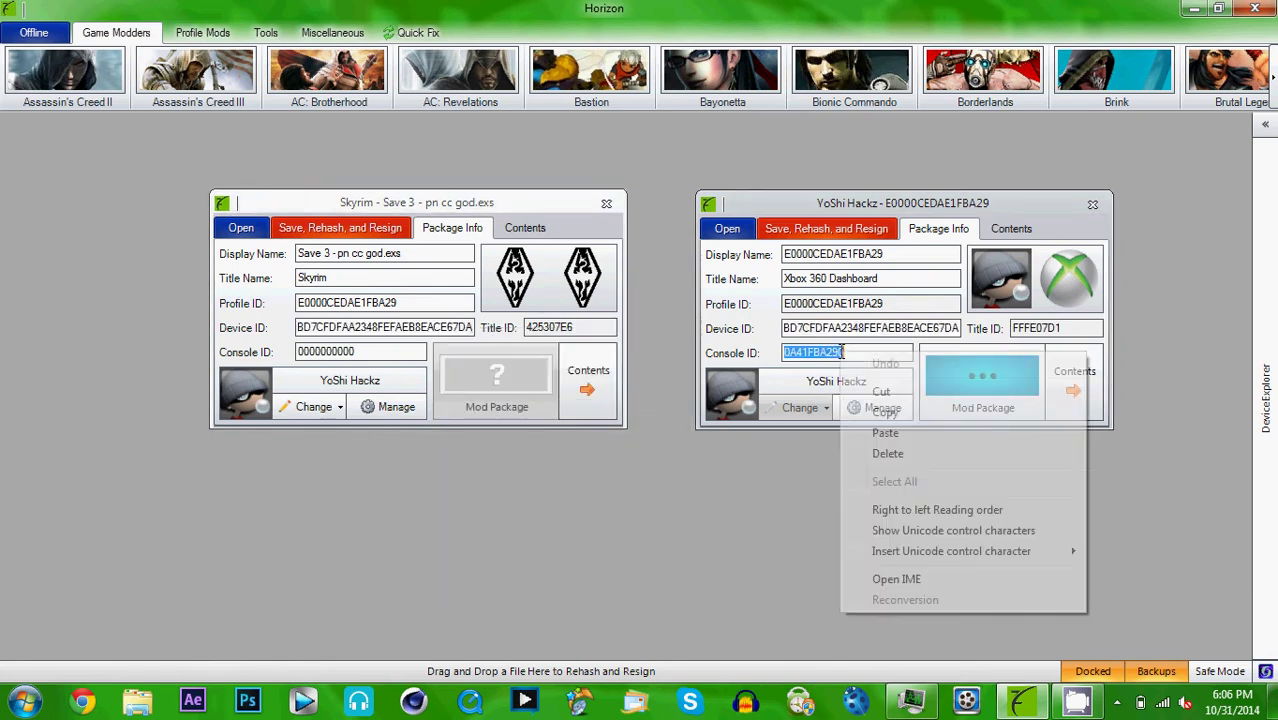
pyautogui.click(905, 416)
pyautogui.click(345, 352)
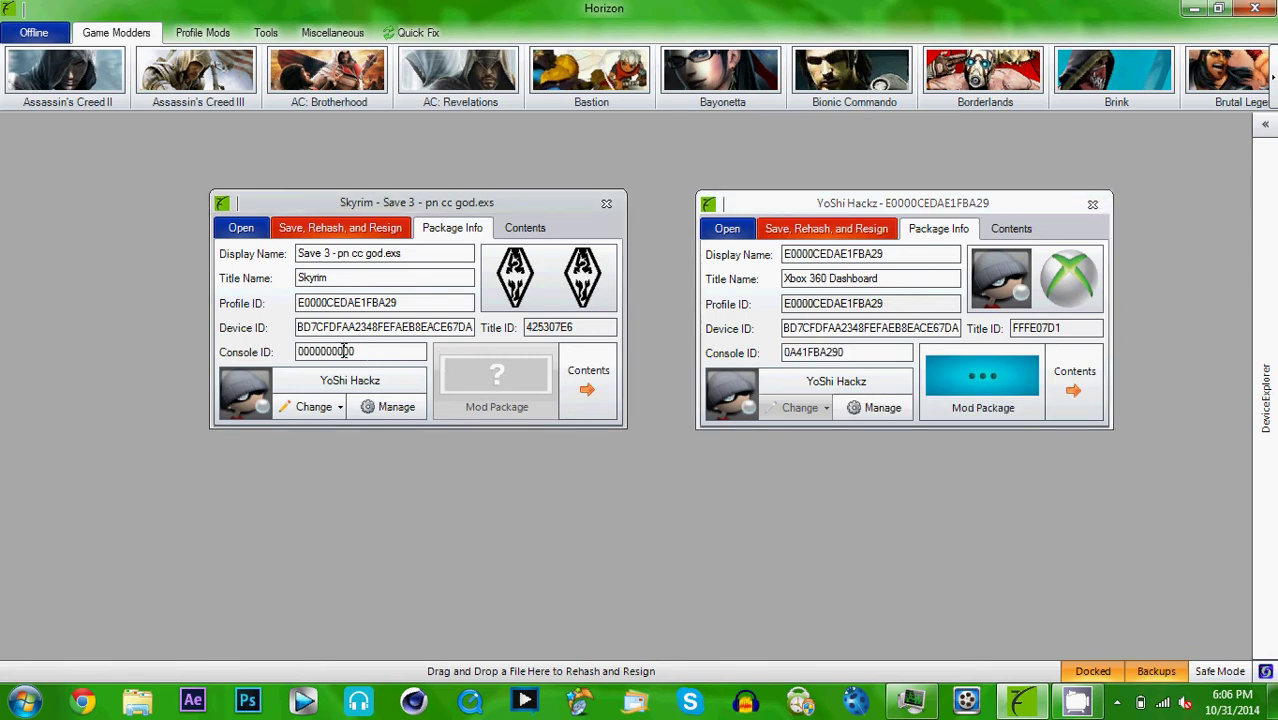
pyautogui.doubleClick(345, 352)
pyautogui.rightClick(343, 352)
pyautogui.click(400, 432)
# Save, rehash and resign the gamer profile package, then close its window.
pyautogui.click(845, 232)
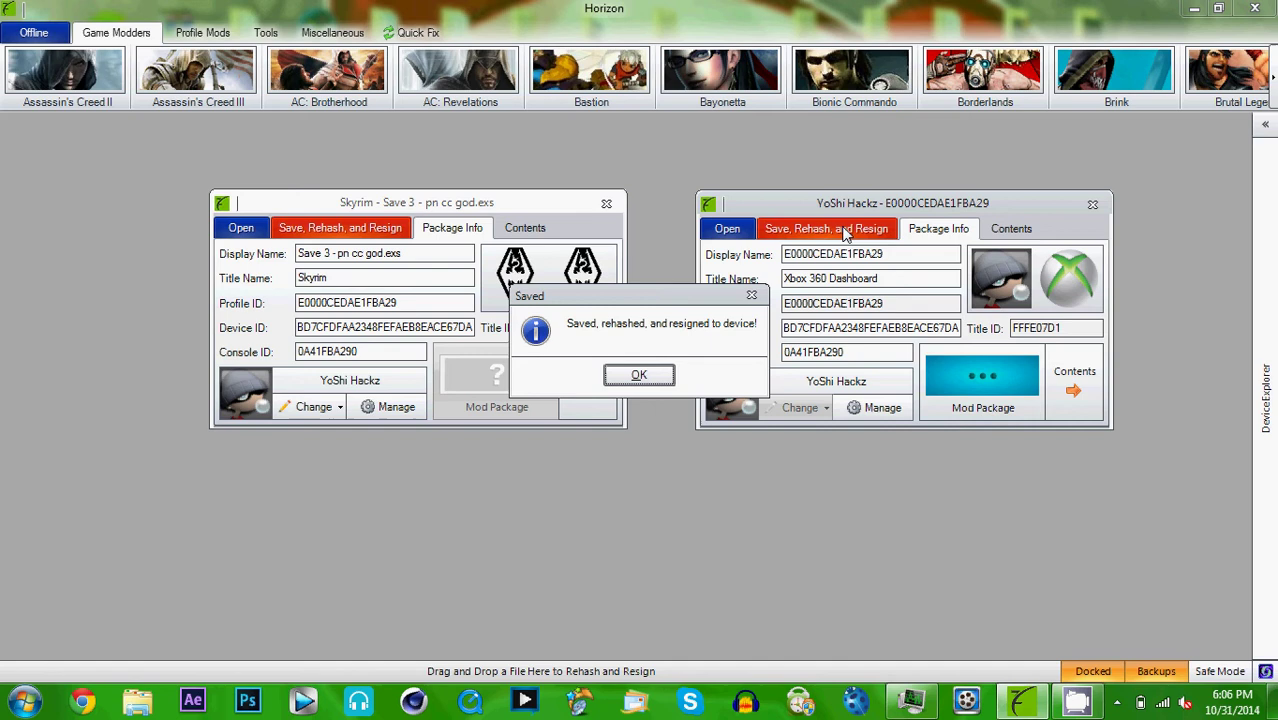
pyautogui.click(664, 374)
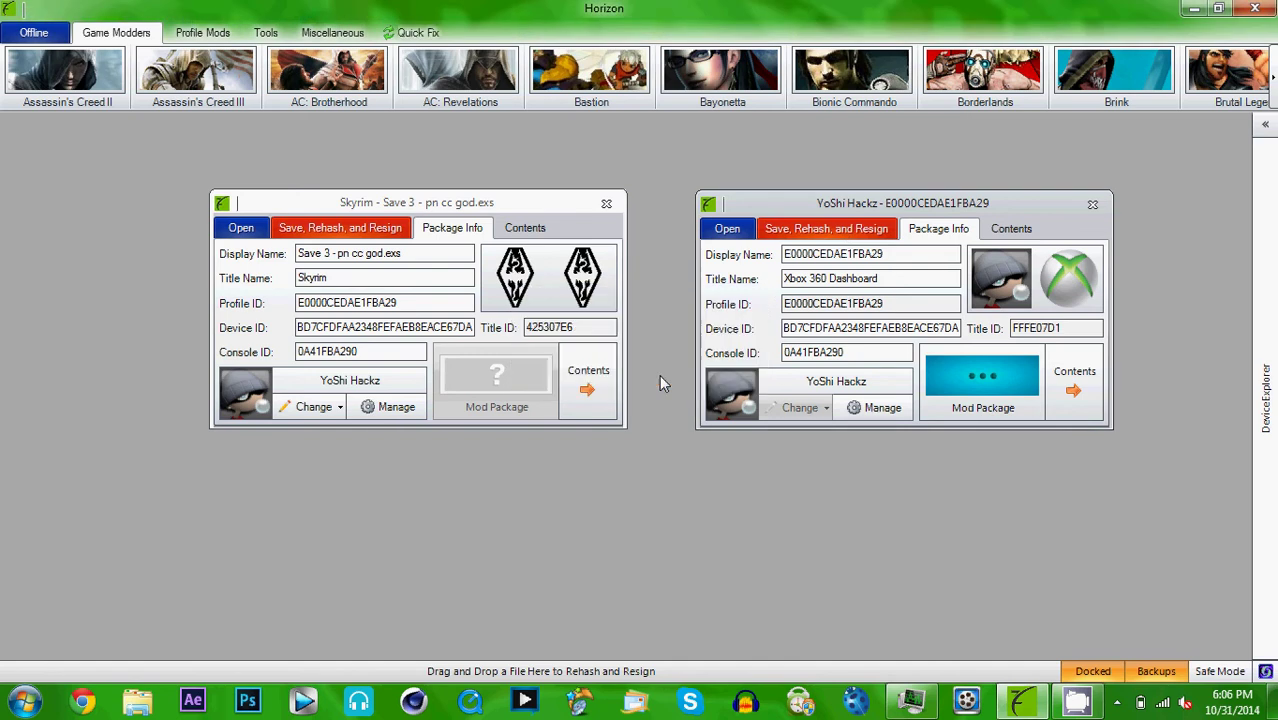
pyautogui.click(1100, 208)
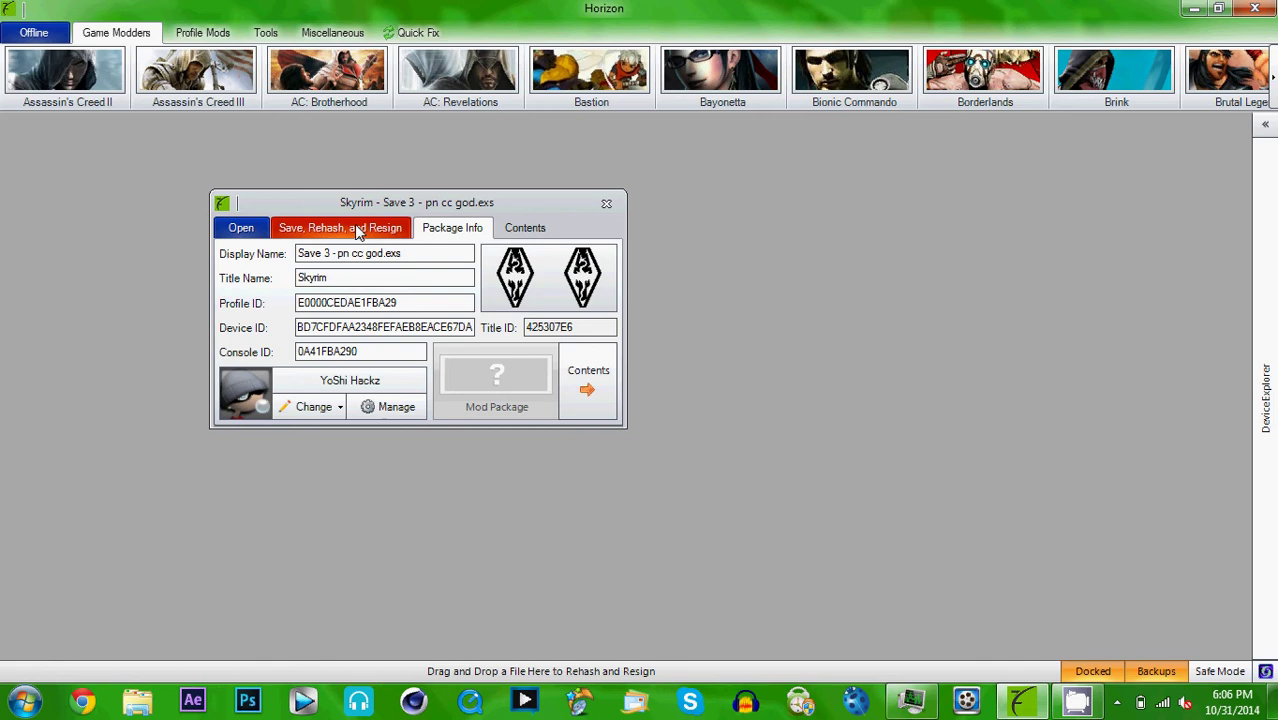
# Save, rehash and resign the Skyrim save to the flash drive, running the operation twice.
pyautogui.click(358, 230)
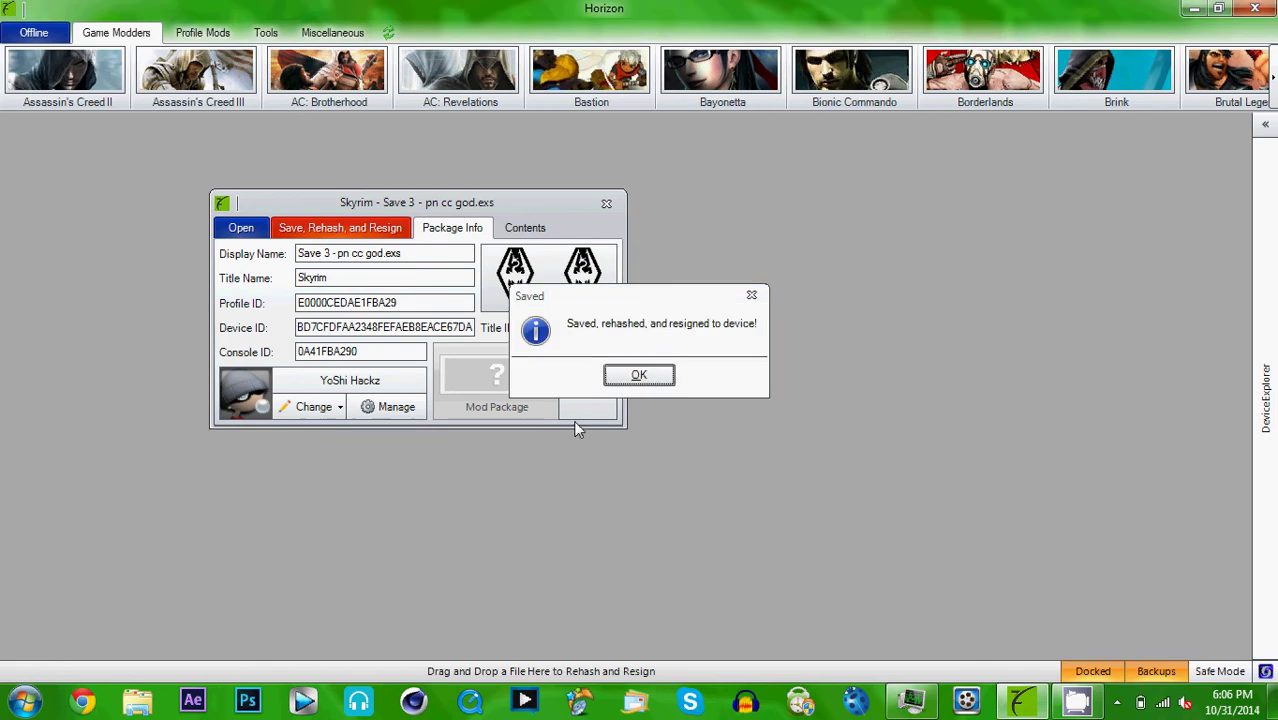
pyautogui.press('Return')
pyautogui.click(382, 232)
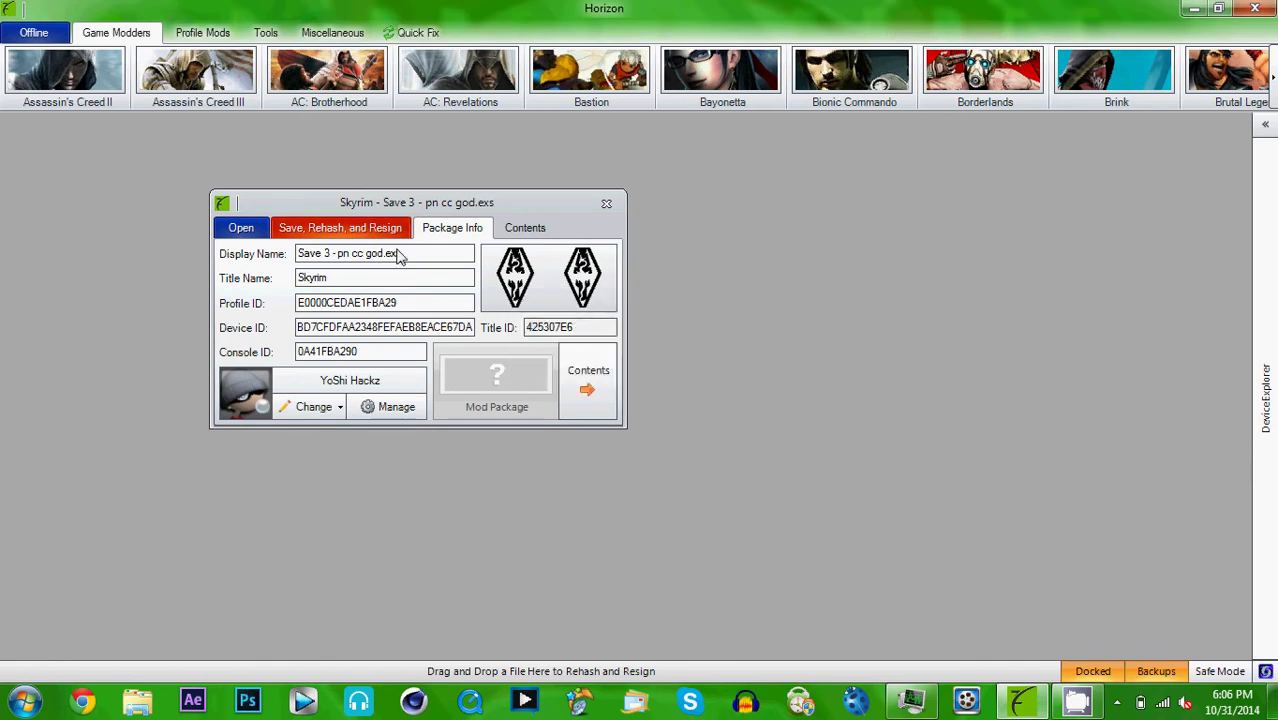
pyautogui.click(630, 376)
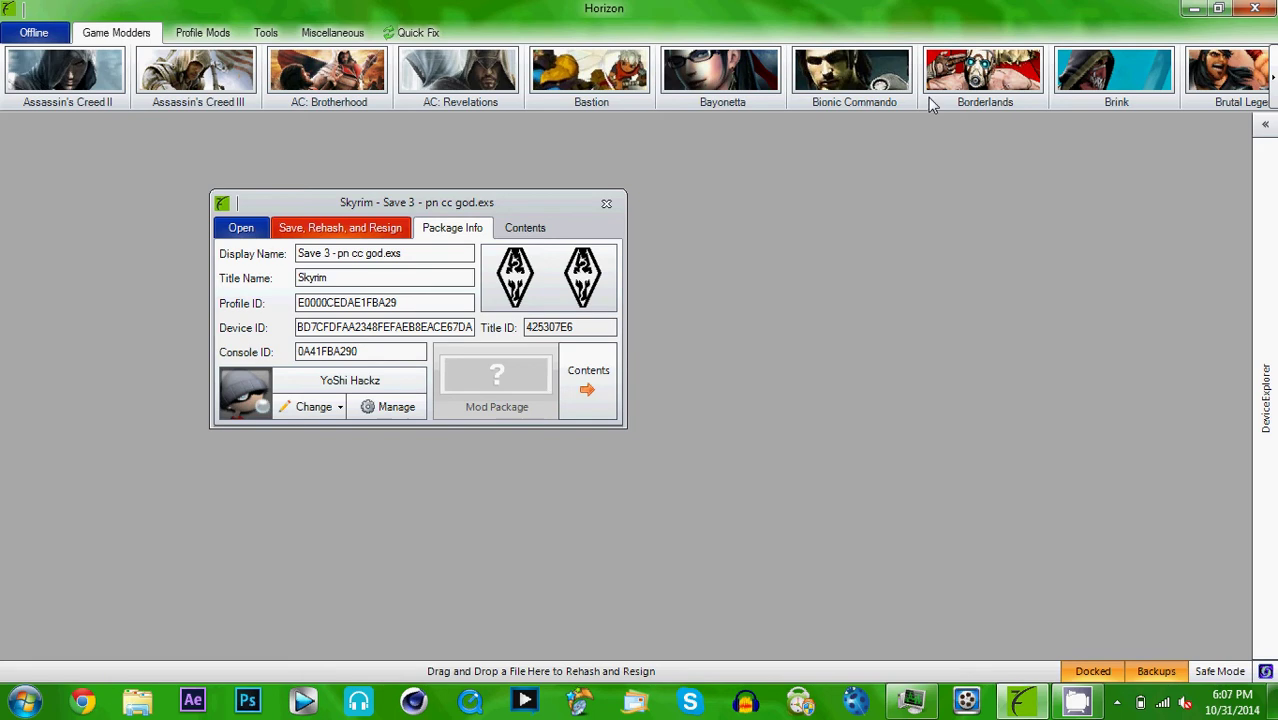
# Look through the full range of available game modders, returning to the start of the list.
pyautogui.click(1271, 77)
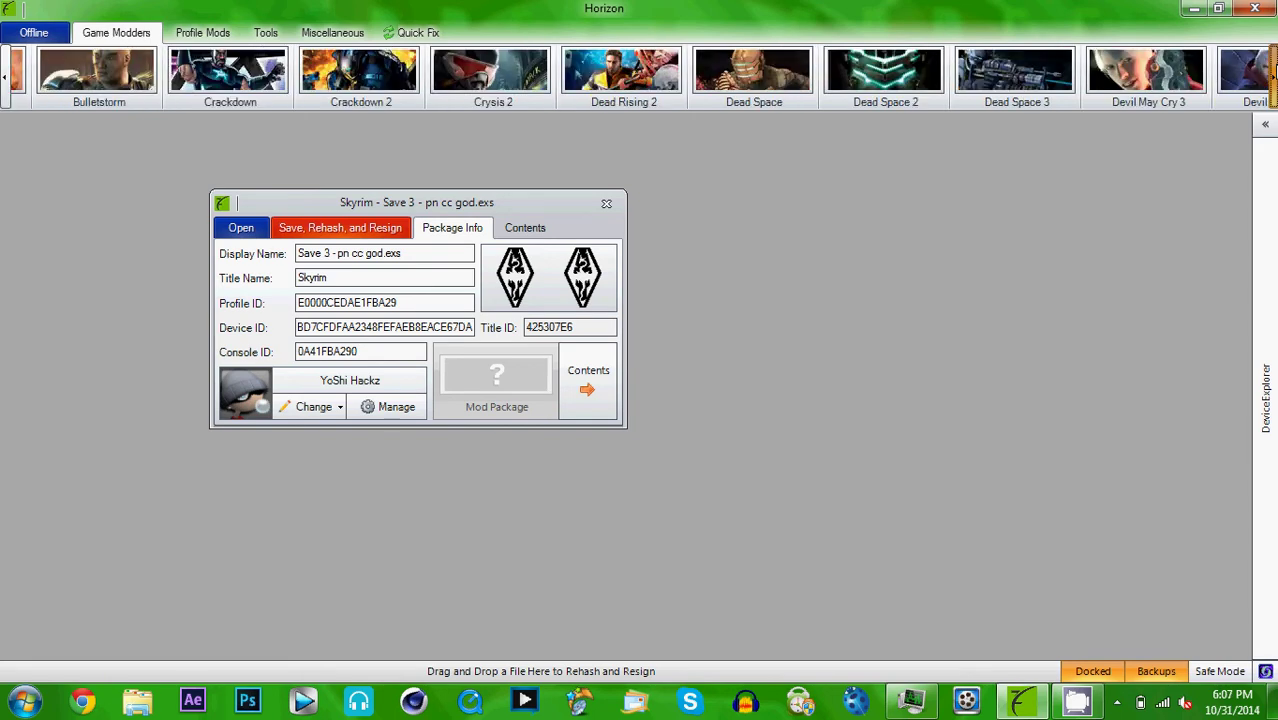
pyautogui.click(1273, 72)
pyautogui.click(1273, 72)
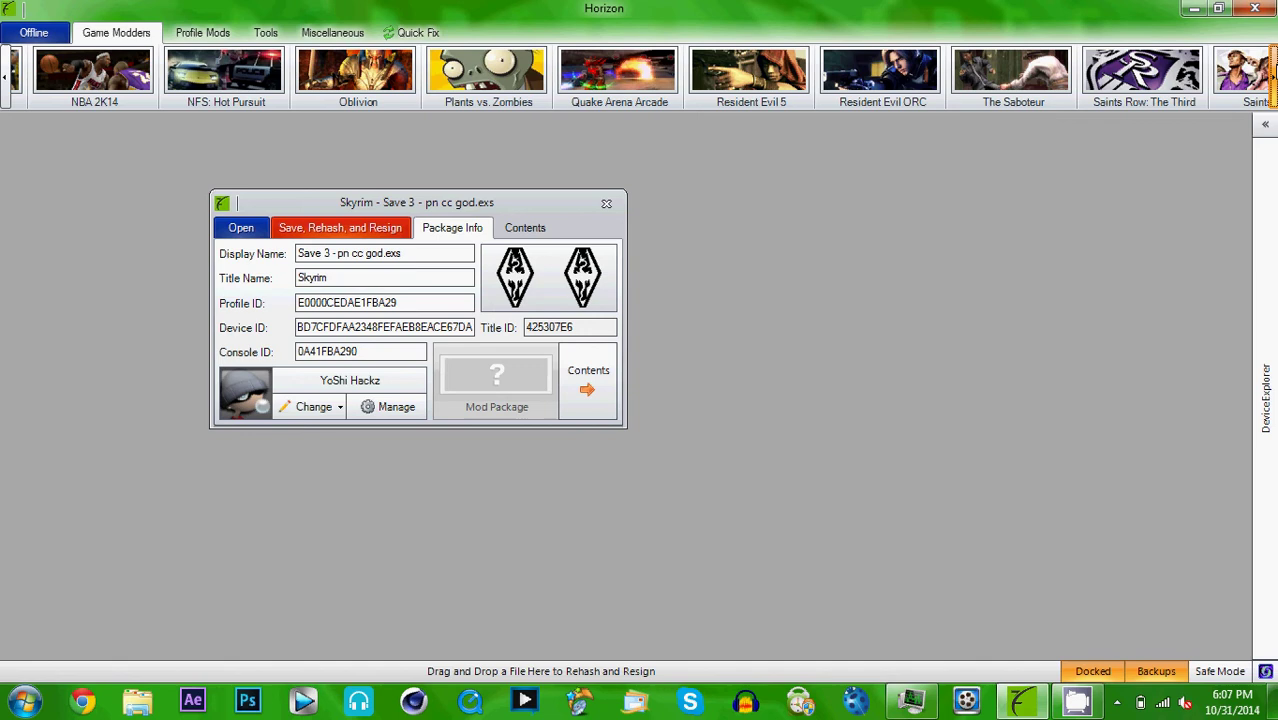
pyautogui.click(1273, 72)
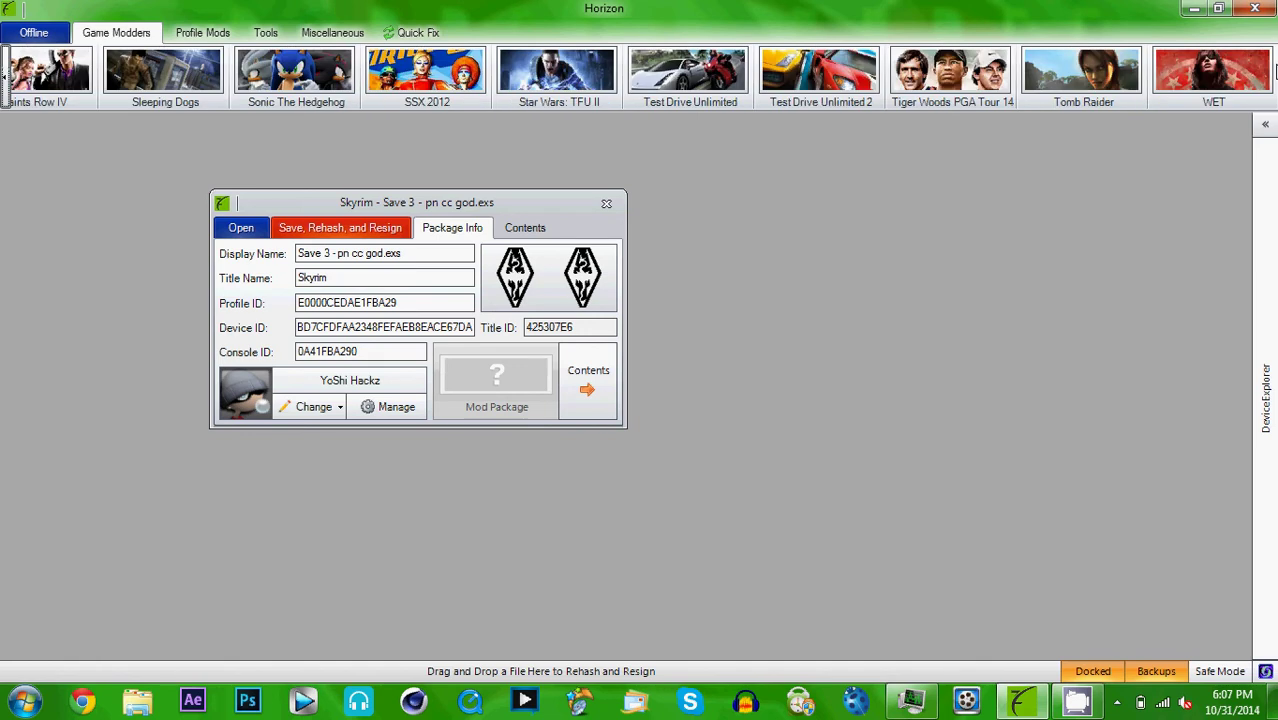
pyautogui.click(6, 90)
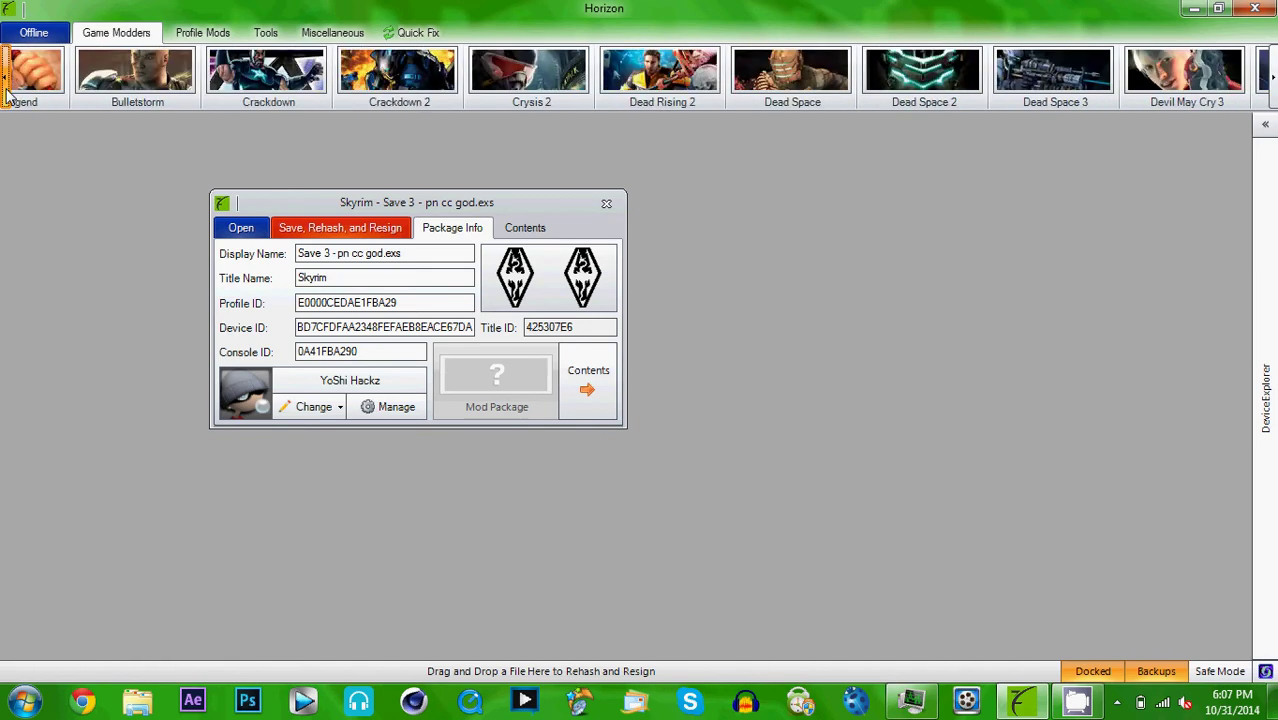
pyautogui.click(6, 90)
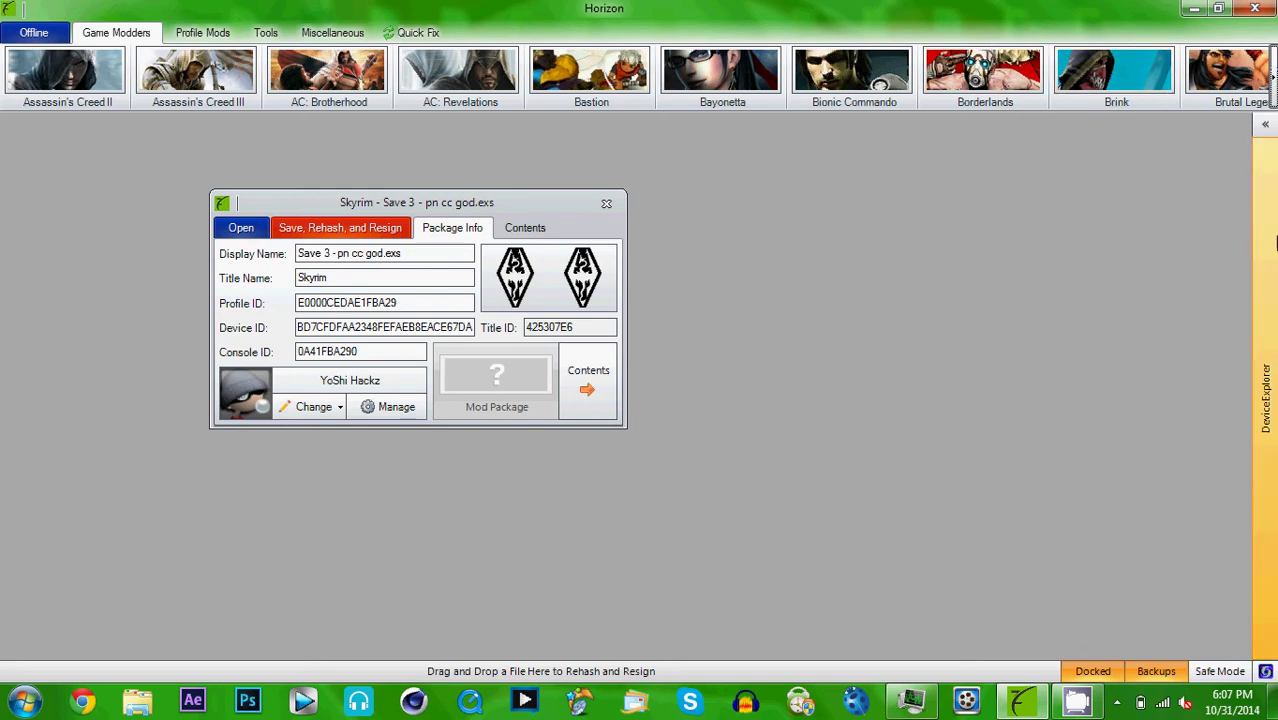
# Save, rehash and resign the Skyrim save to the flash drive once more and close its package window.
pyautogui.moveTo(530, 211); pyautogui.dragTo(740, 205)
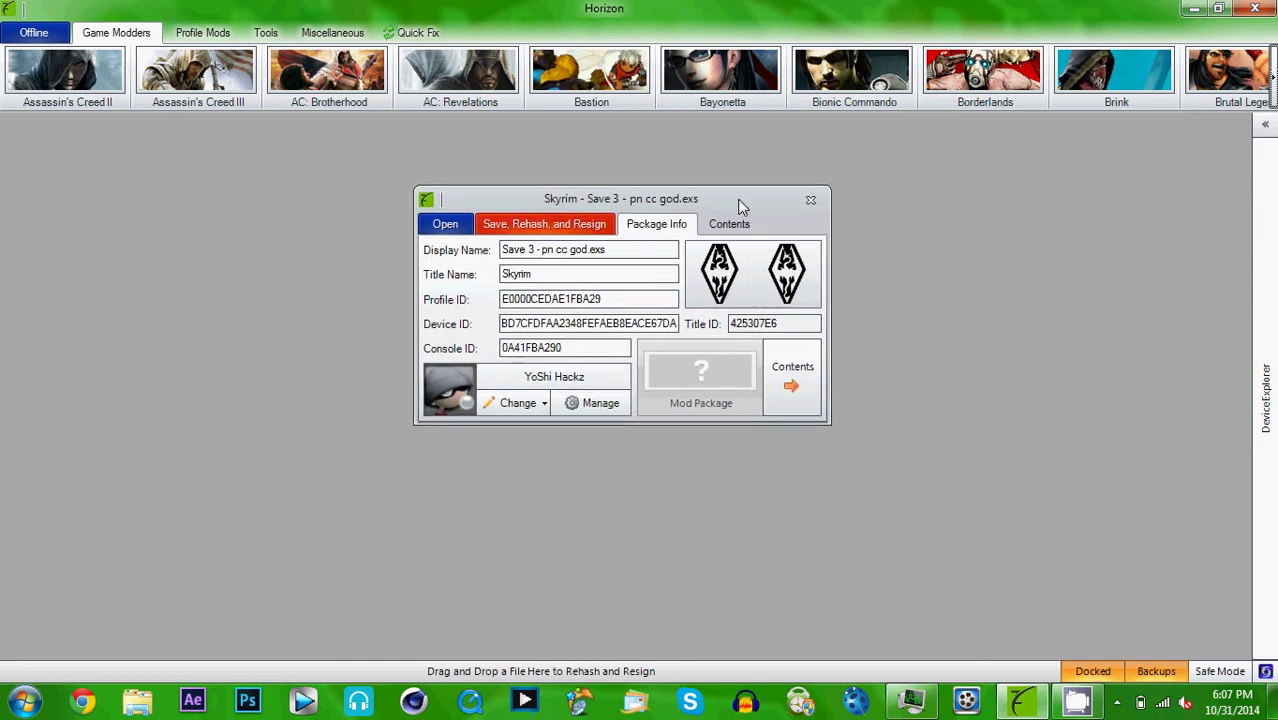
pyautogui.click(591, 225)
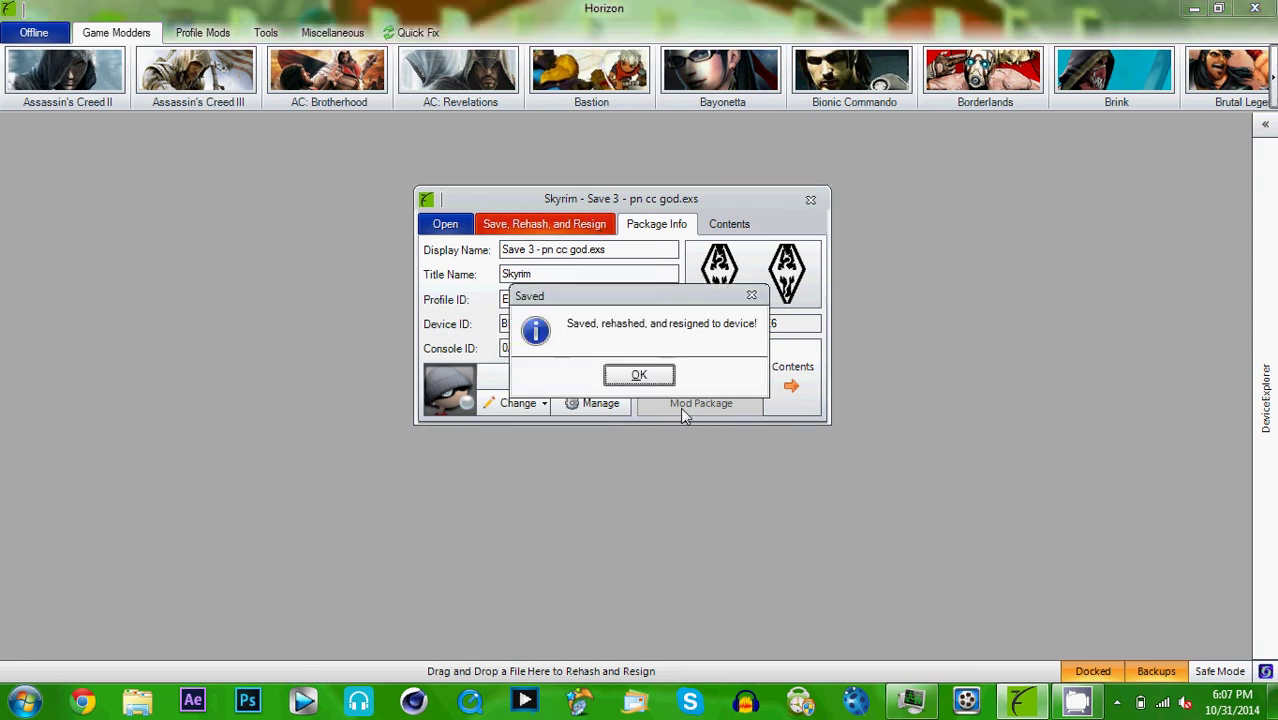
pyautogui.click(640, 376)
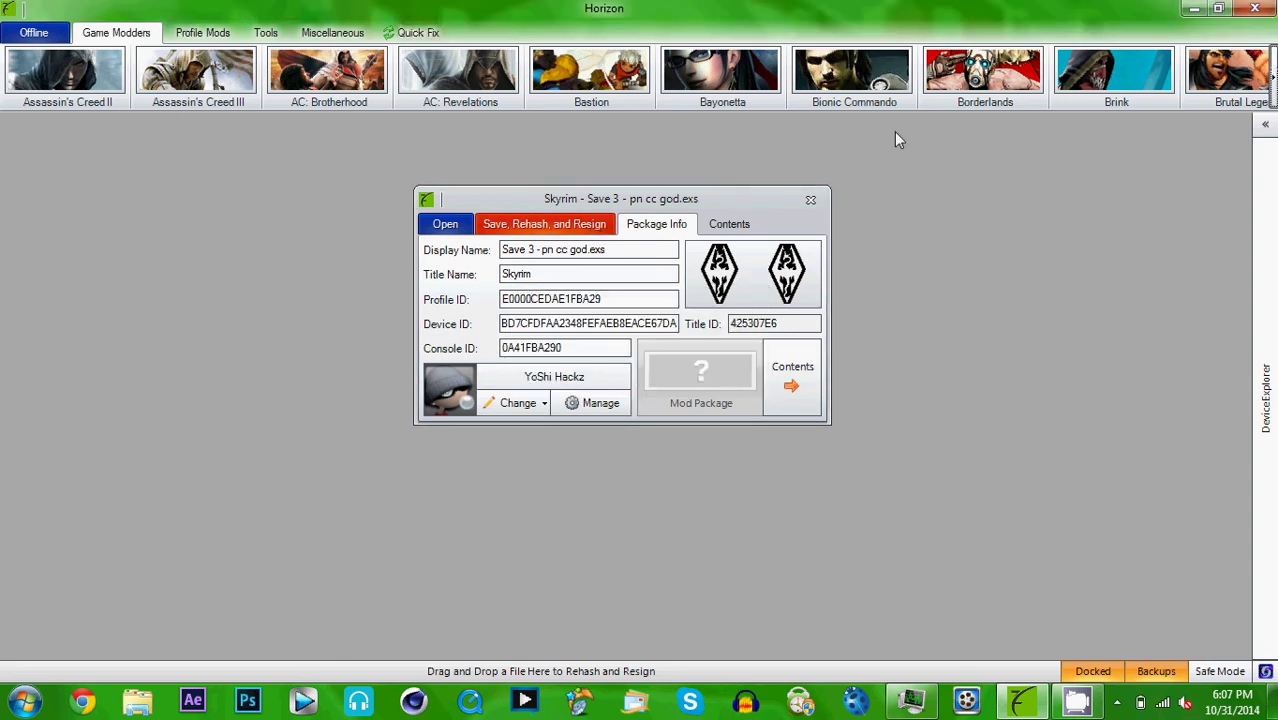
pyautogui.click(810, 200)
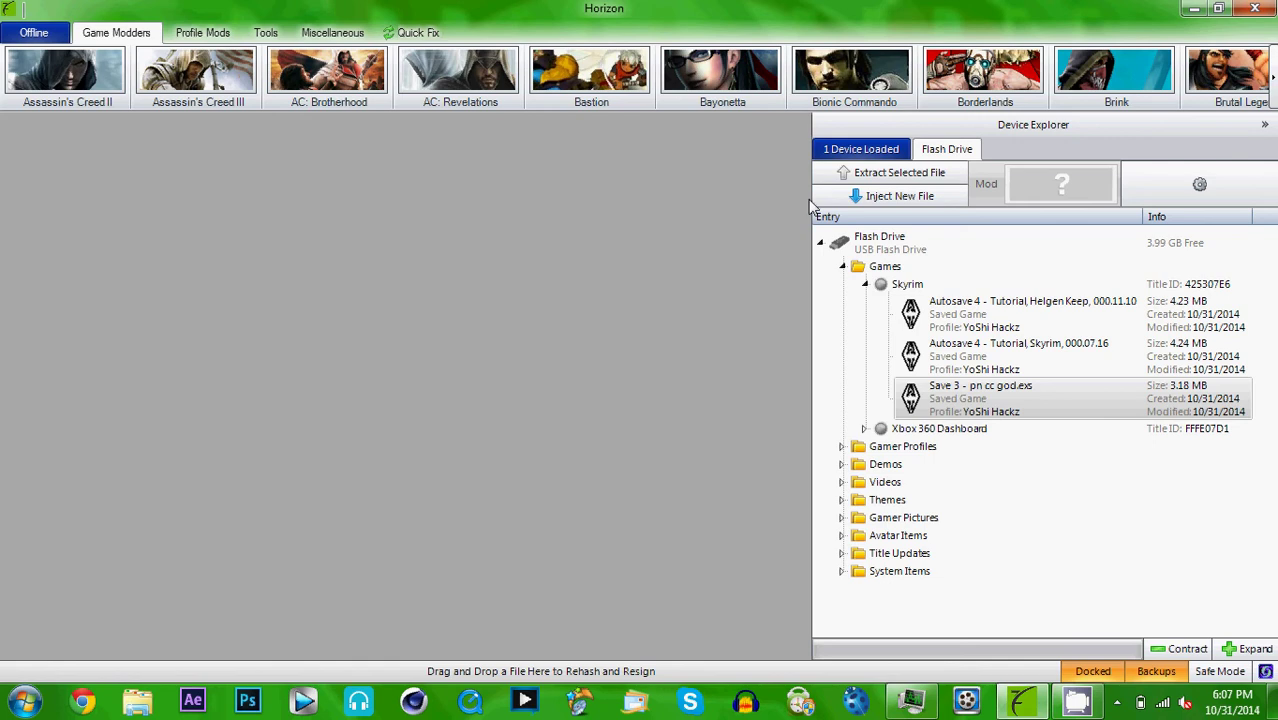